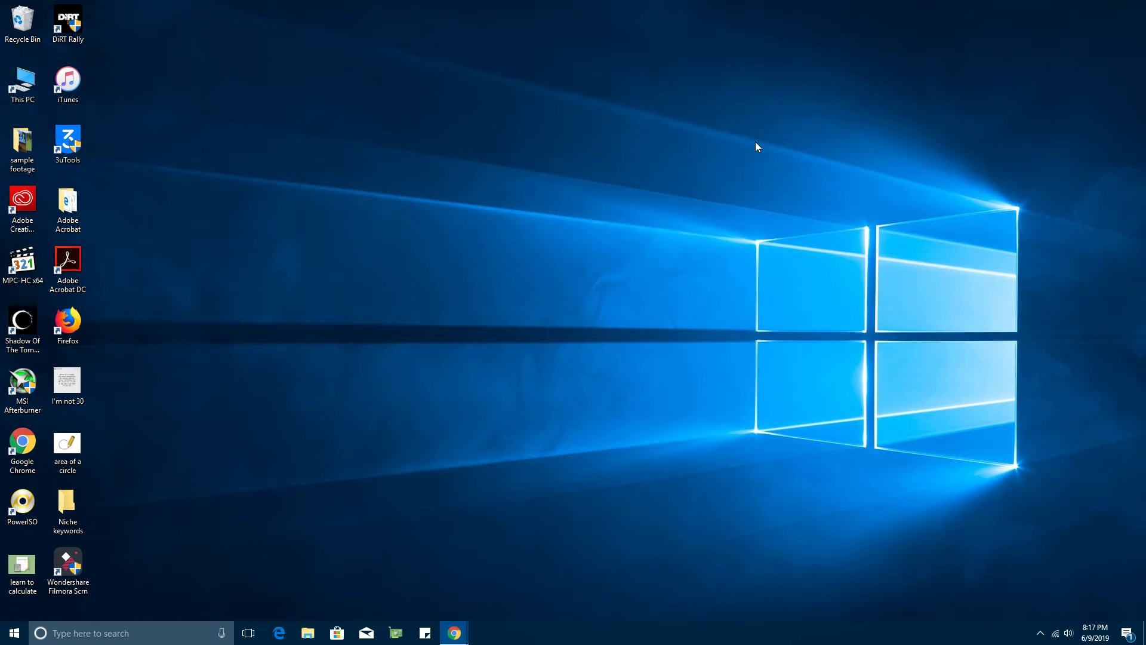
# Search the Start menu for 'settin' and launch the Settings app from the results.
pyautogui.click(14, 632)
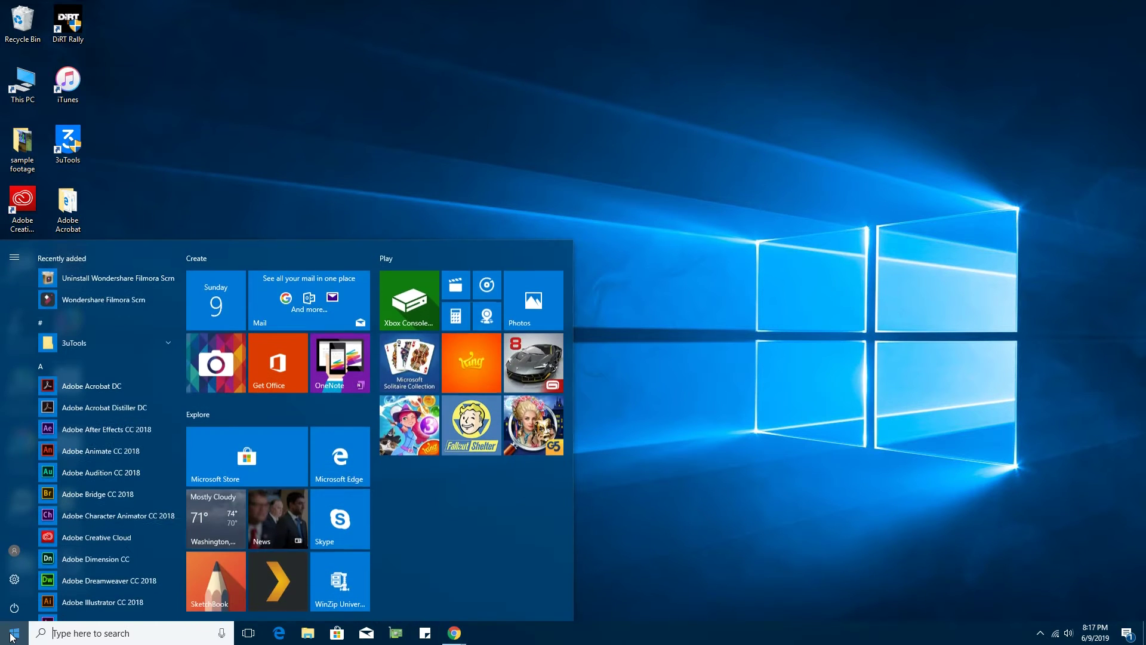
pyautogui.scroll(-15, 86, 538)
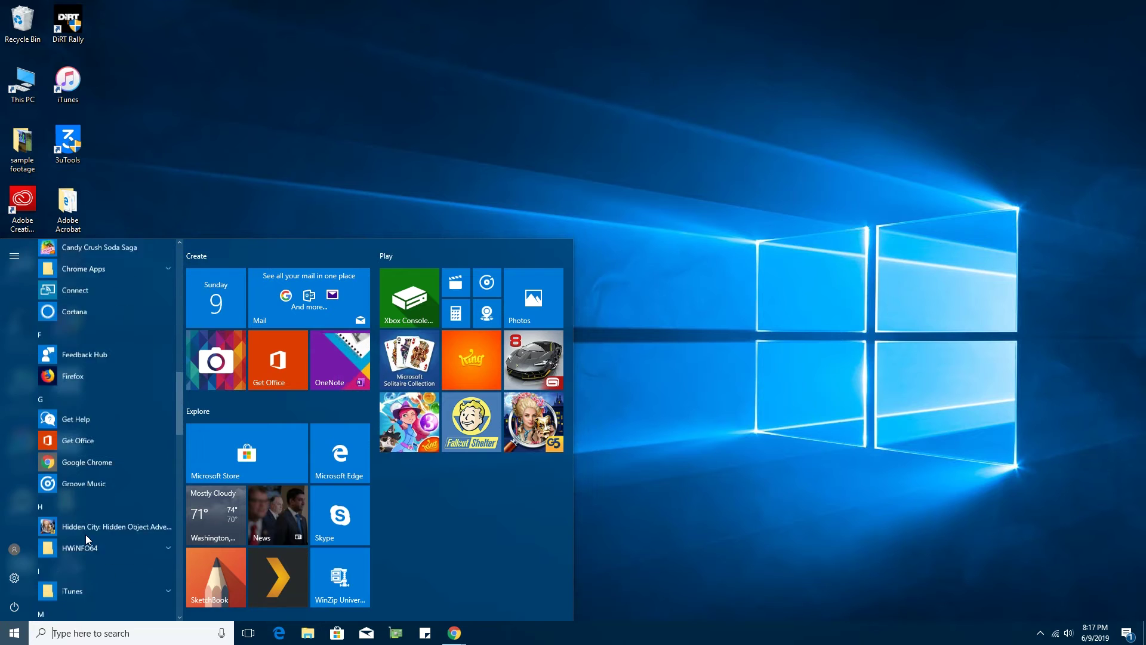
pyautogui.scroll(-5, 85, 535)
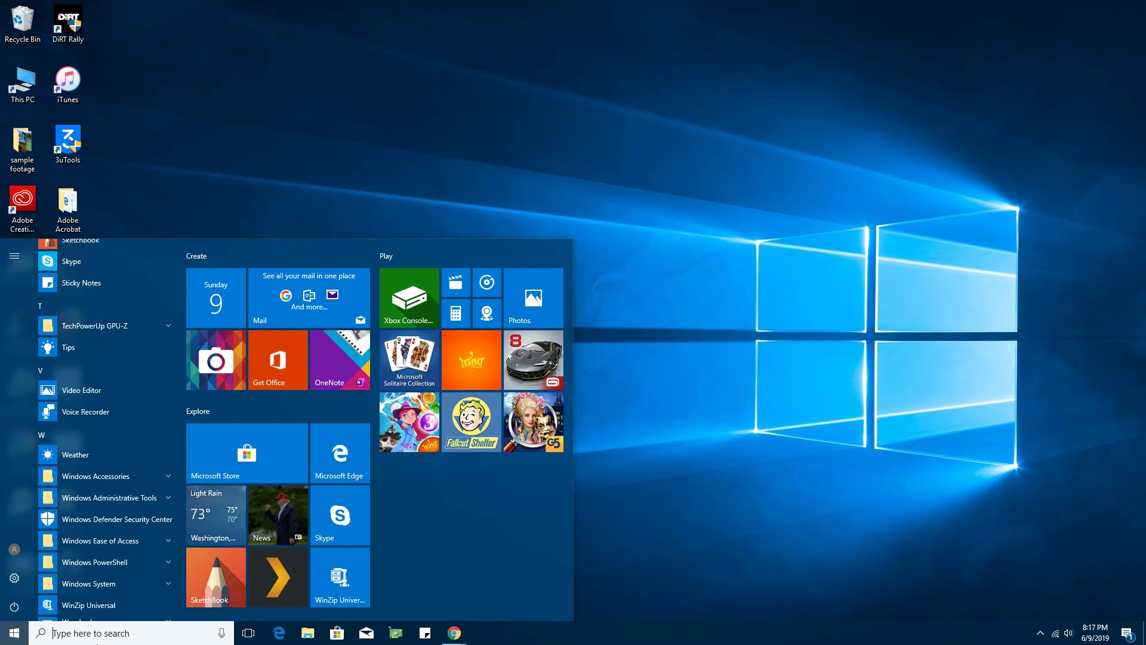
pyautogui.click(103, 635)
pyautogui.write('settin')
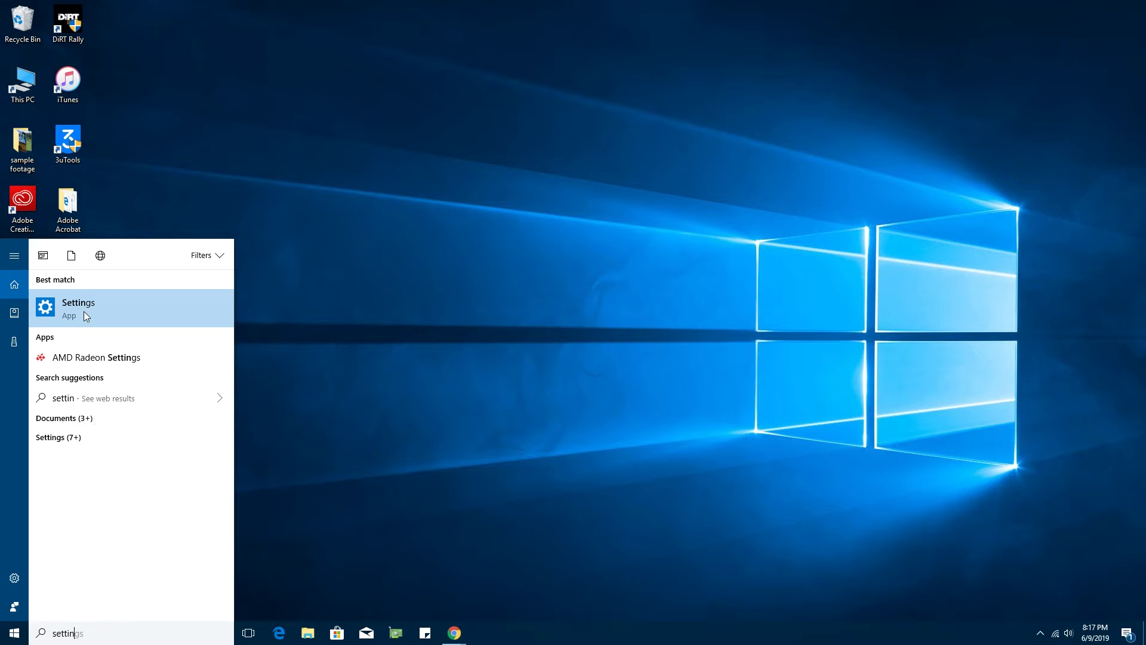
pyautogui.click(99, 303)
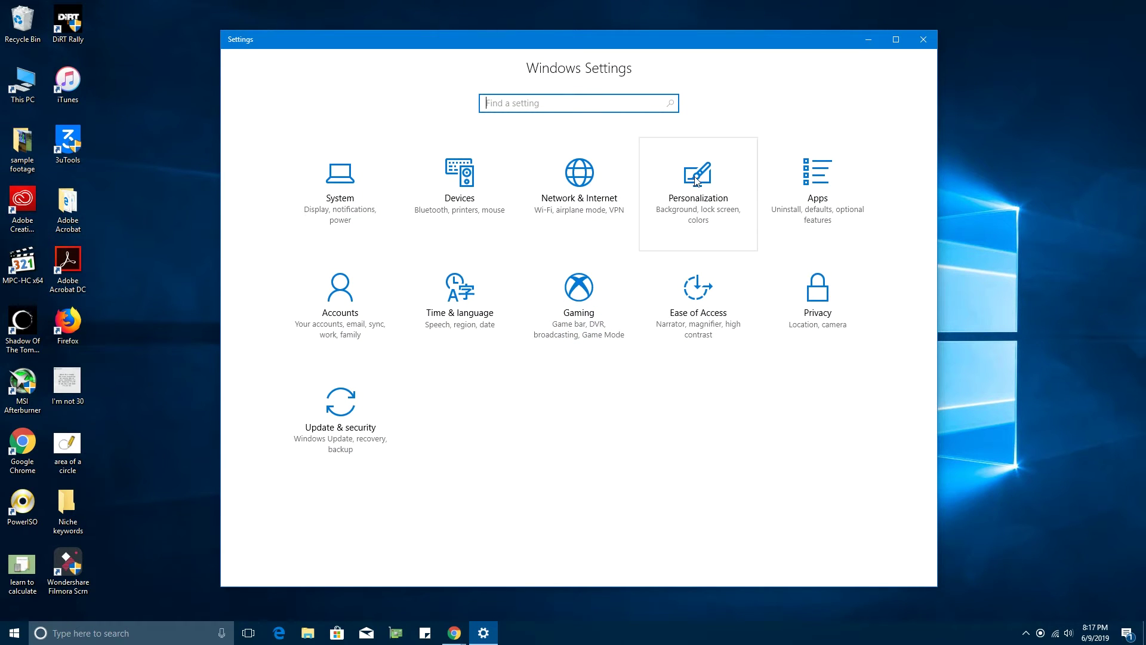
# Under Personalization > Themes, apply Windows 10, then Flowers, and open more themes in the Store.
pyautogui.click(697, 200)
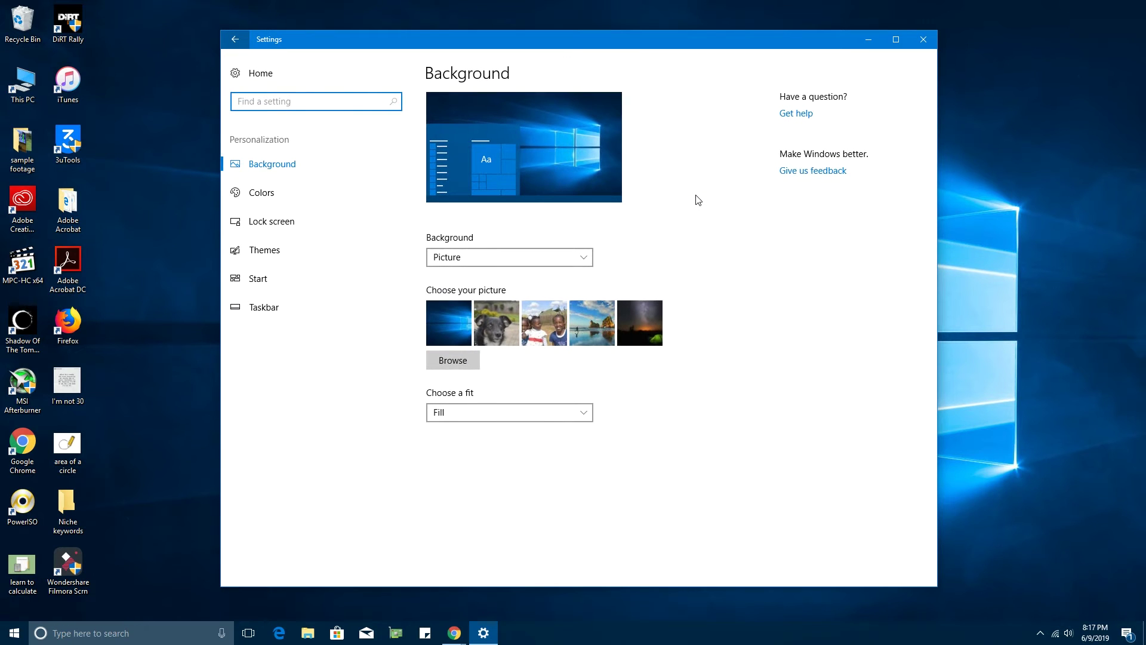
pyautogui.click(266, 251)
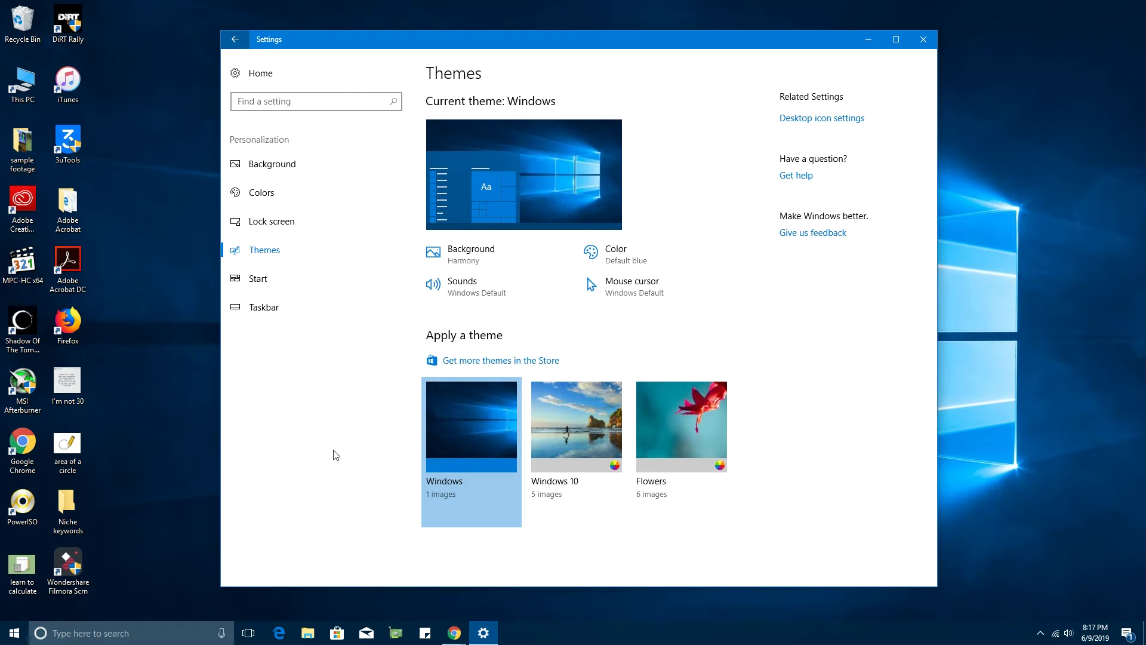
pyautogui.click(565, 424)
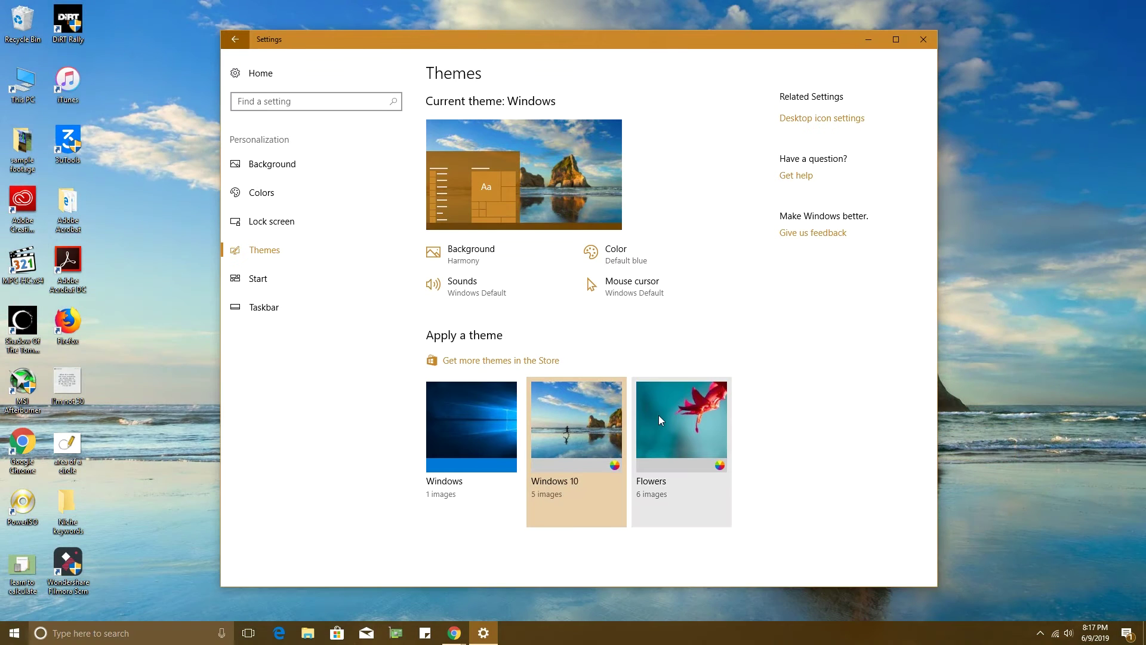
pyautogui.click(664, 416)
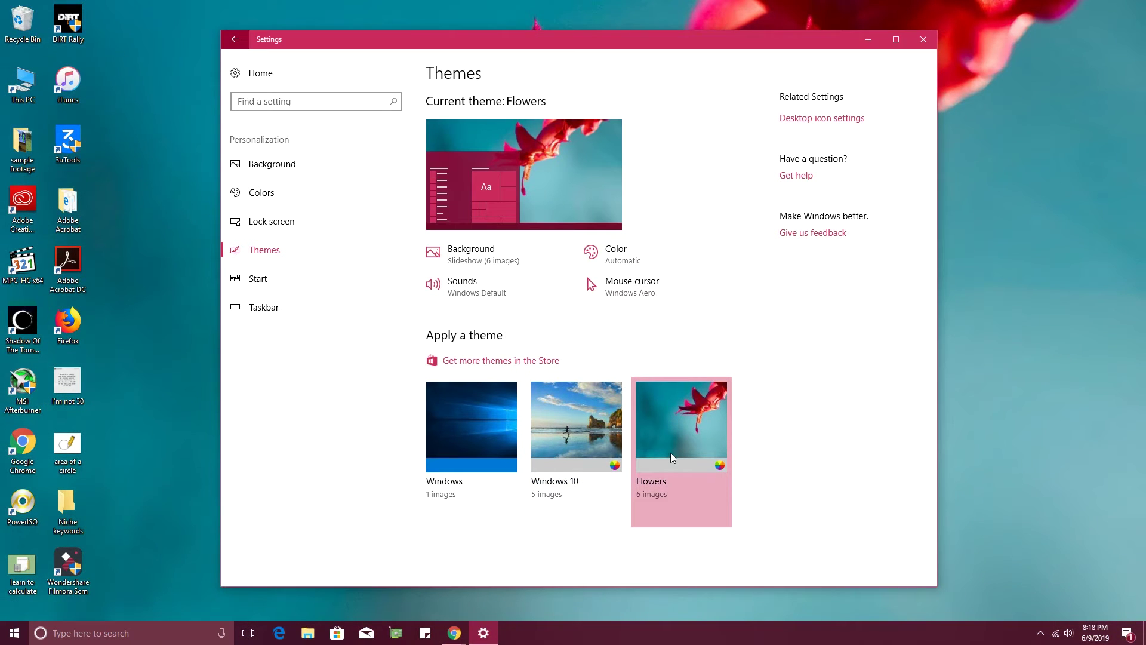
pyautogui.click(490, 362)
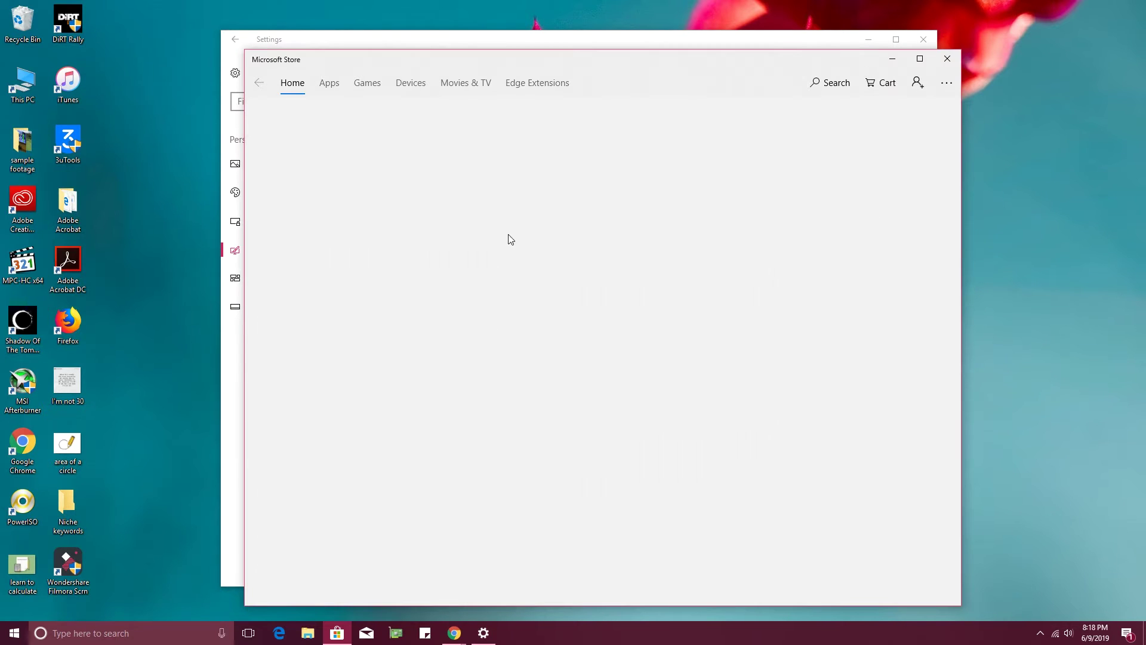
# Browse the Microsoft Store's Windows Themes collection, then close the Store.
pyautogui.scroll(-5, 526, 263)
pyautogui.scroll(-10, 528, 263)
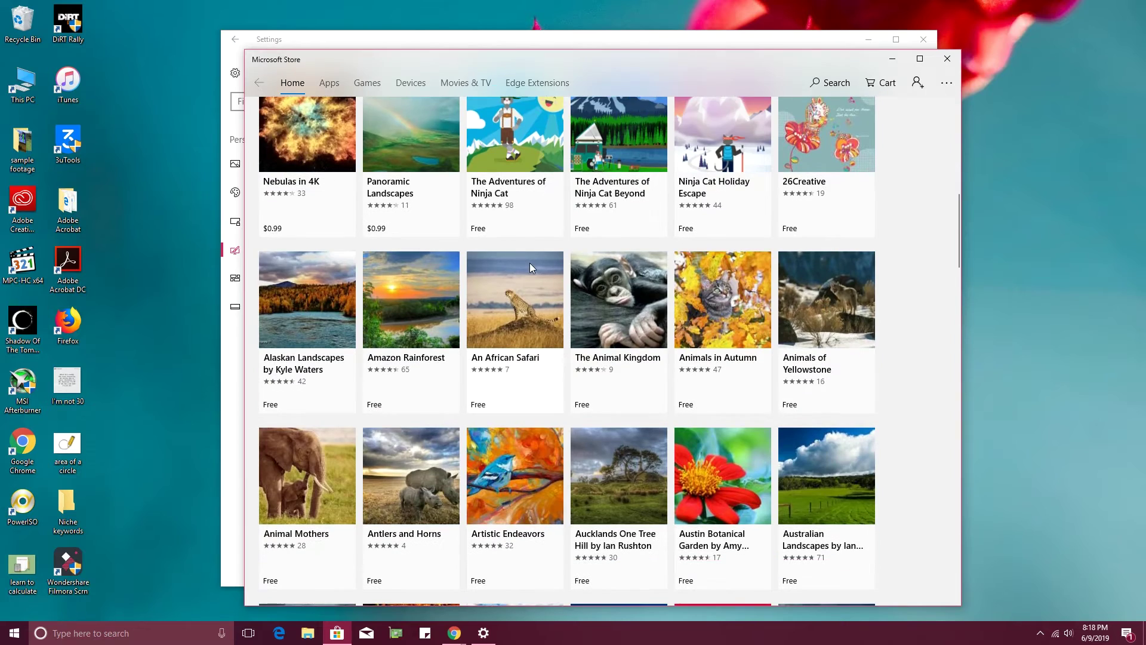
pyautogui.scroll(-2, 529, 262)
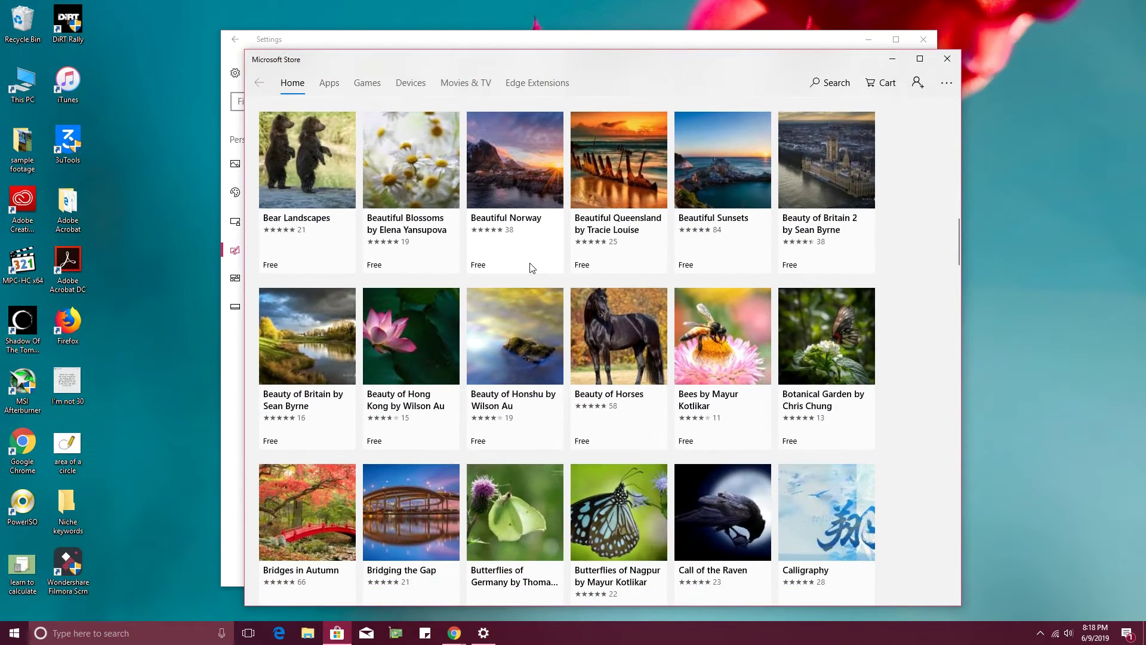
pyautogui.scroll(-3, 530, 267)
pyautogui.scroll(20, 828, 161)
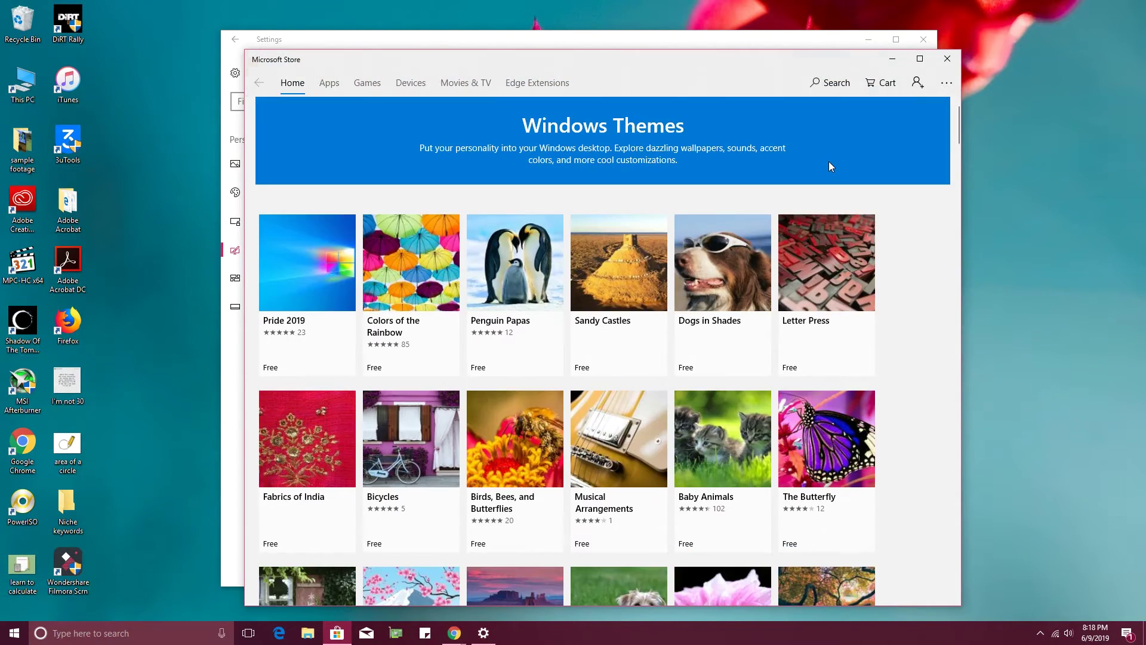
pyautogui.click(947, 58)
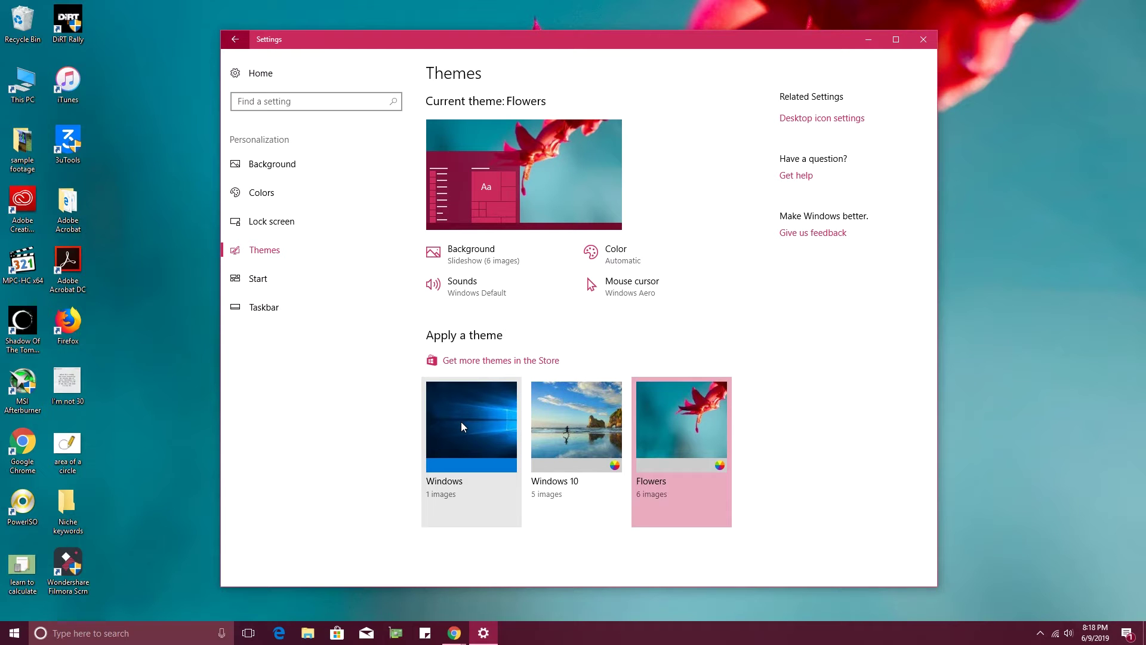
# Reapply the Windows theme and set the background type to Picture after trying Solid color and Slideshow.
pyautogui.click(484, 418)
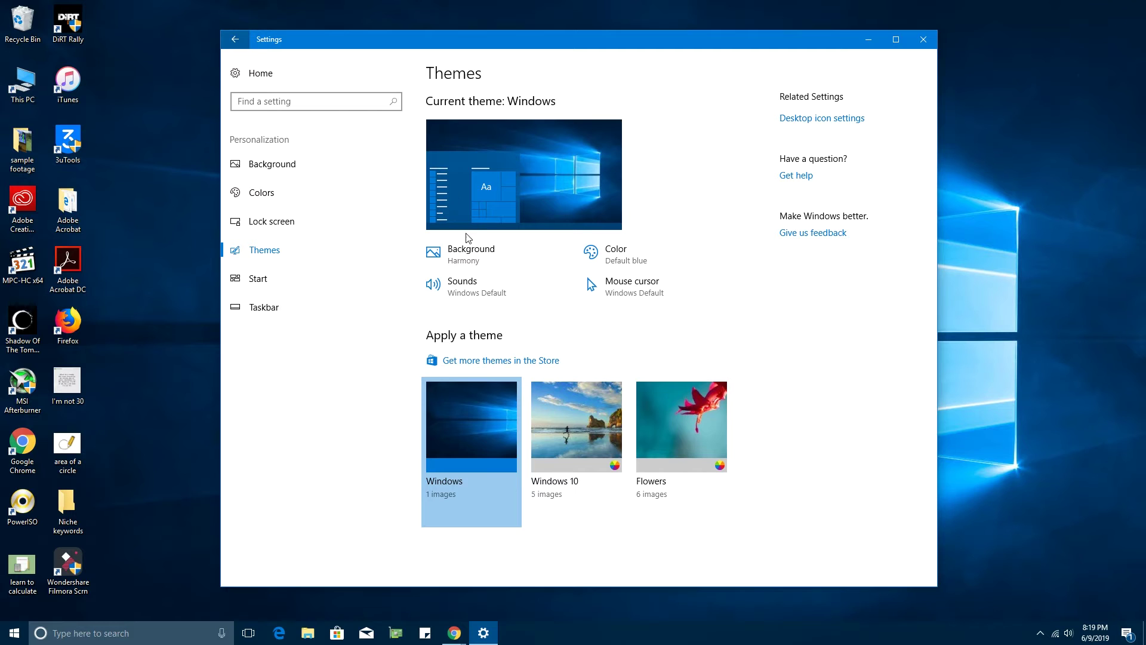
pyautogui.click(455, 255)
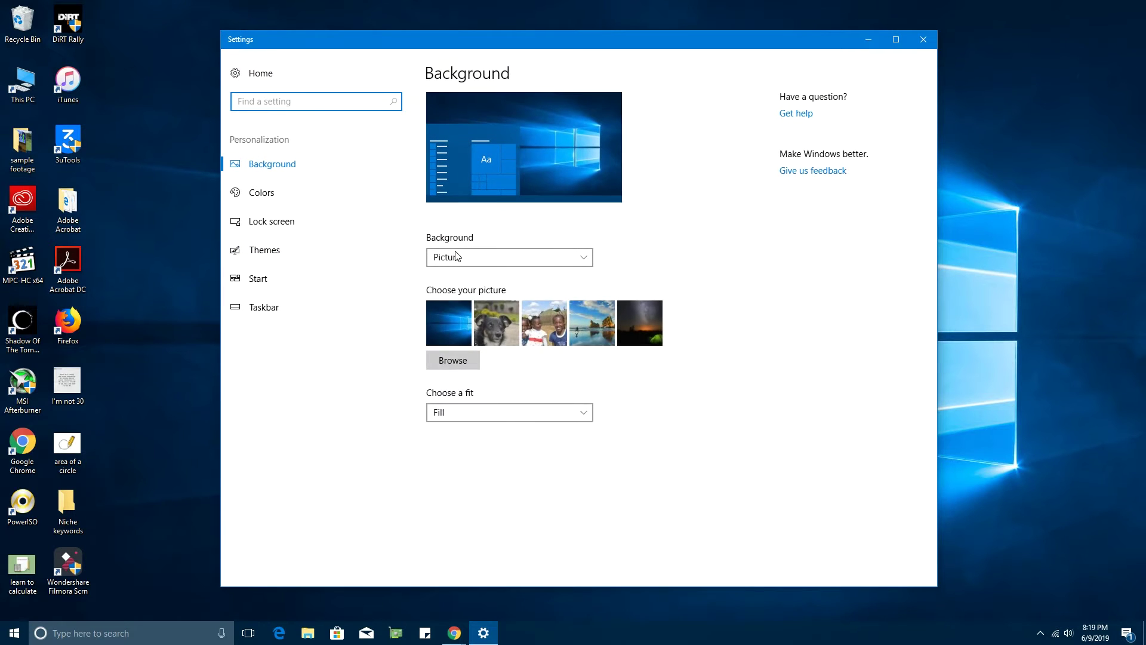
pyautogui.click(585, 258)
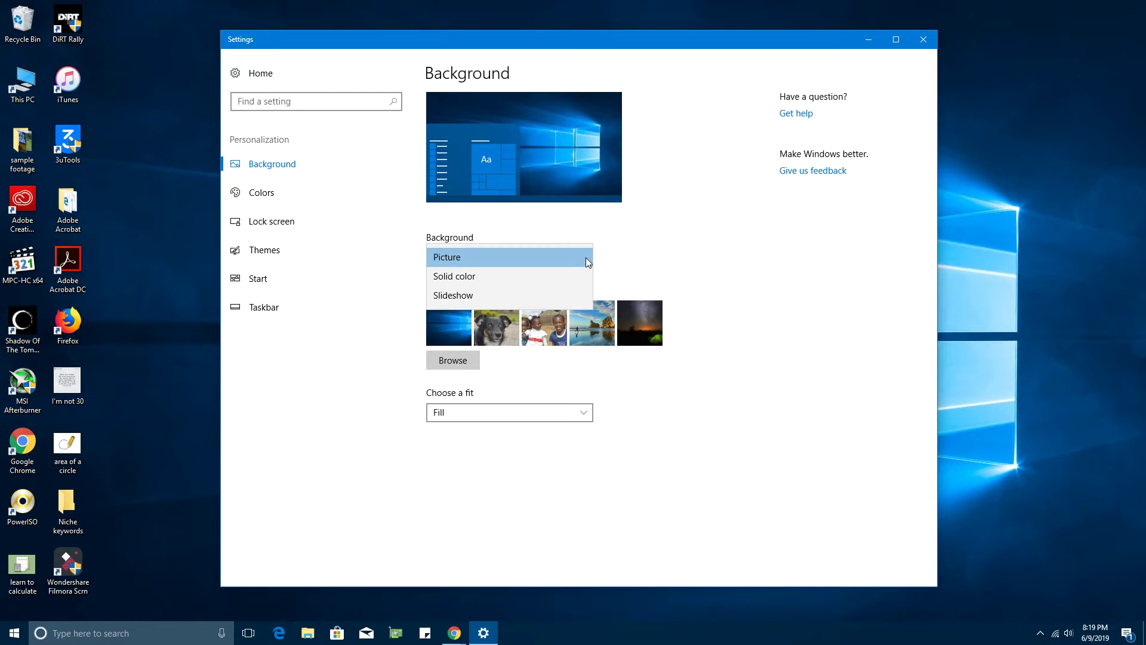
pyautogui.click(556, 280)
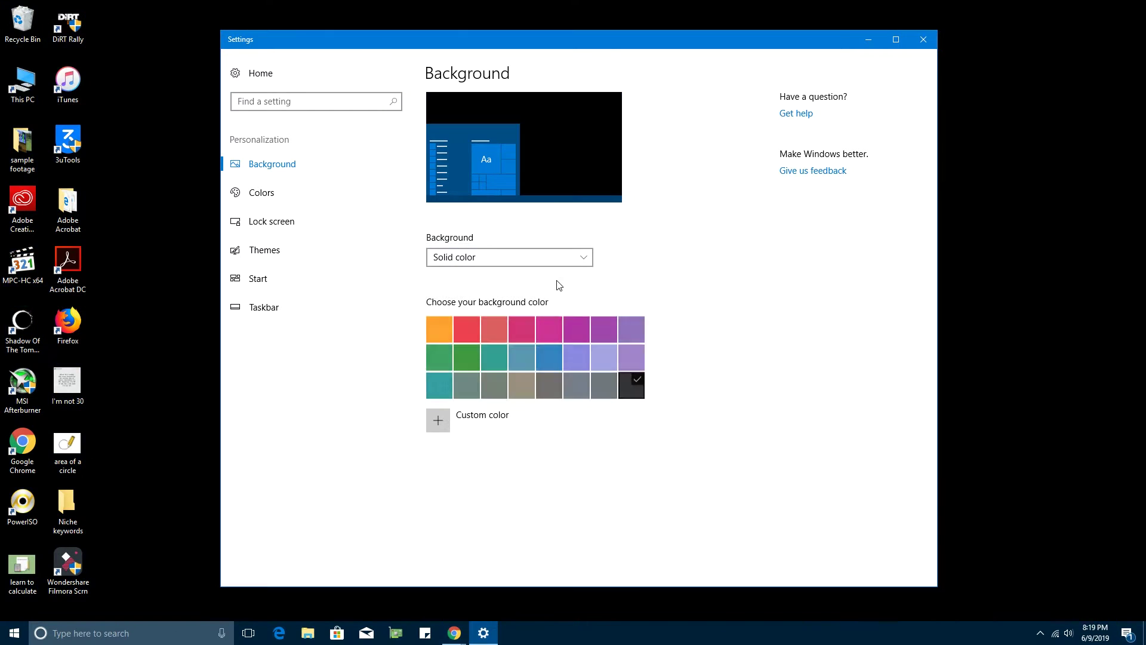
pyautogui.click(582, 256)
pyautogui.click(572, 279)
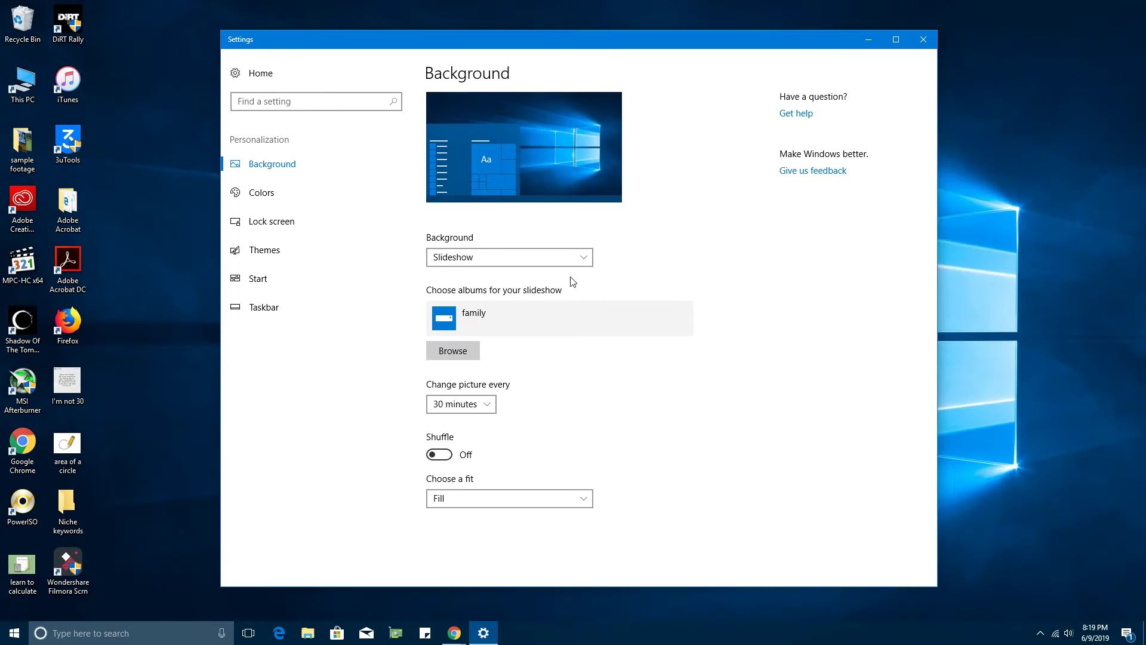
pyautogui.click(579, 251)
pyautogui.click(579, 213)
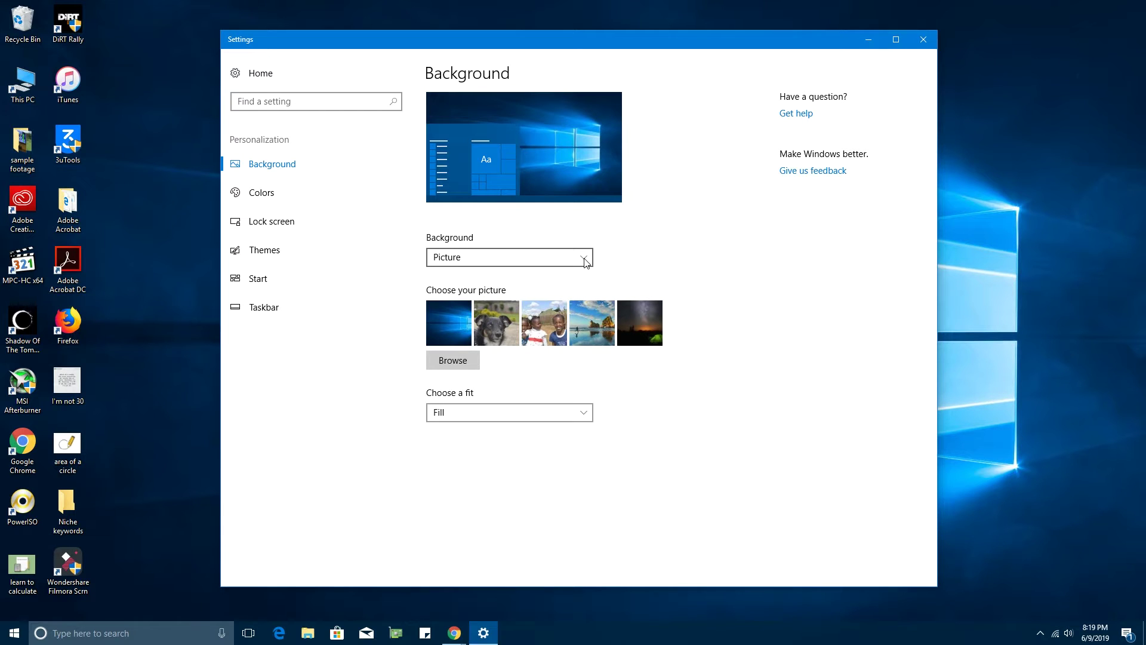
# Set the third photo from the family folder as the wallpaper and check it on the desktop.
pyautogui.click(452, 362)
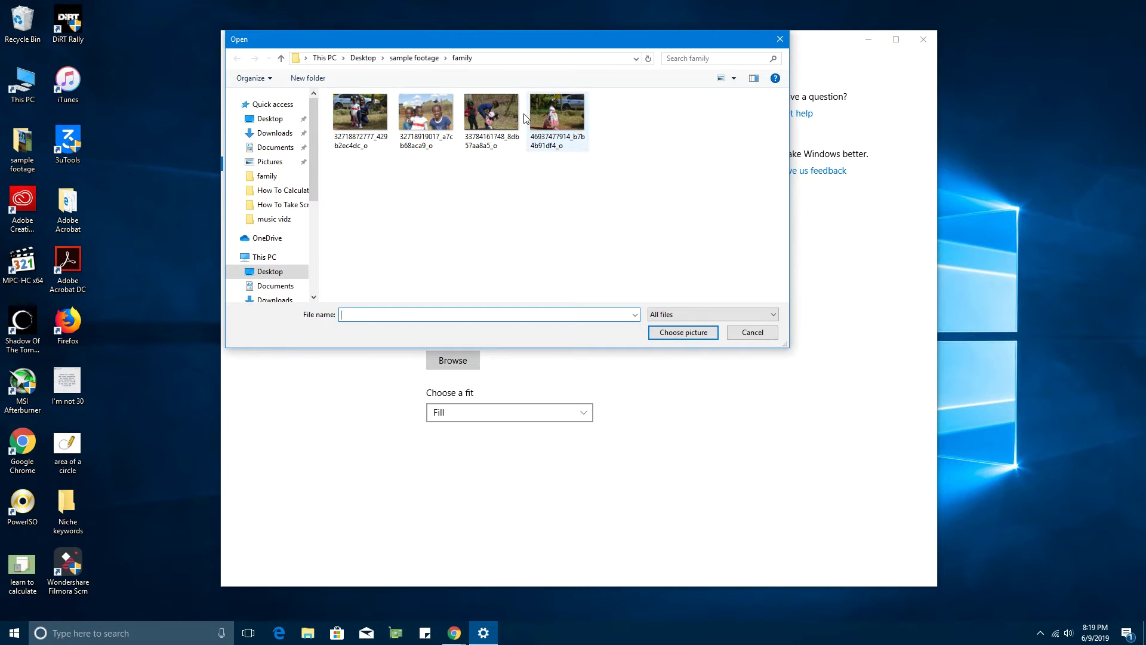
pyautogui.click(489, 118)
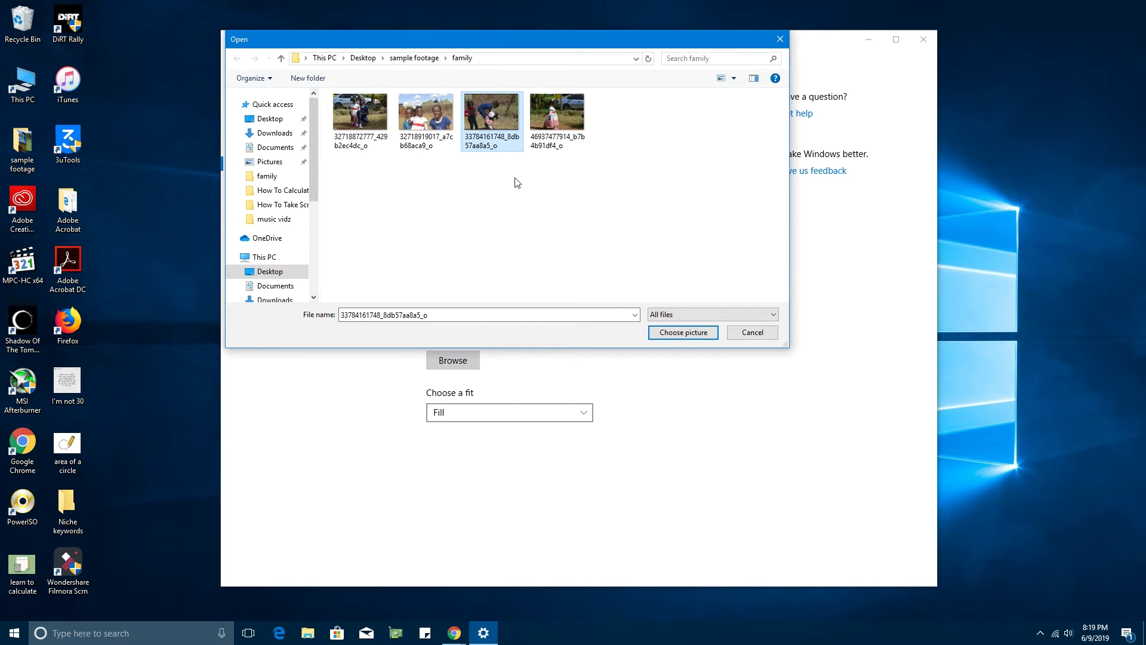
pyautogui.click(678, 334)
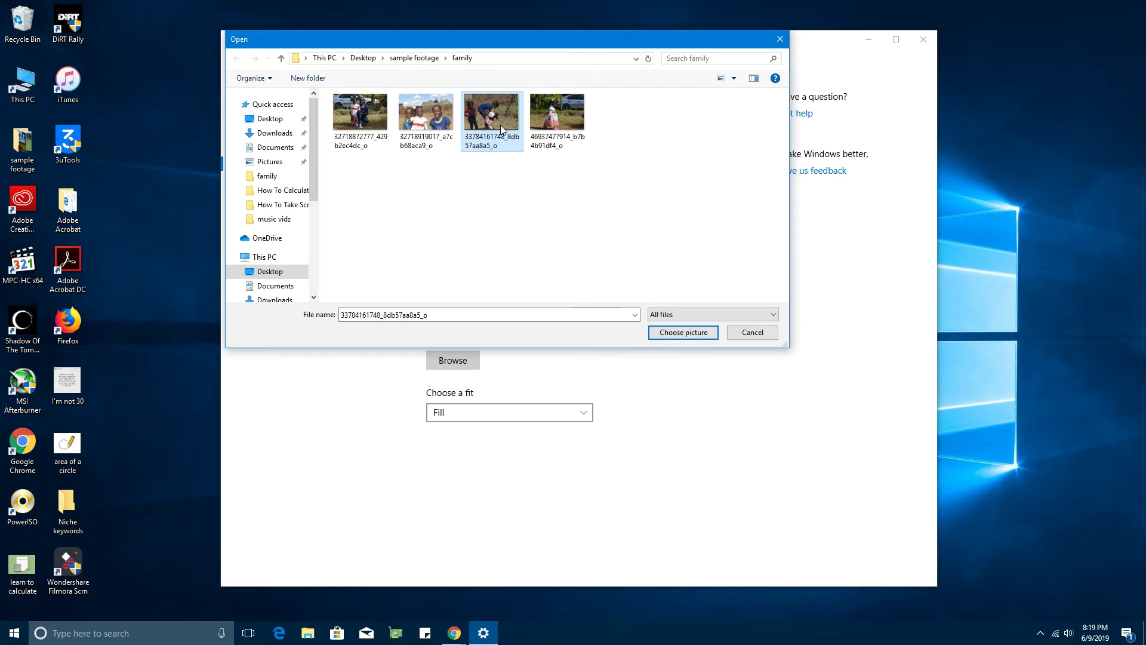
pyautogui.click(681, 333)
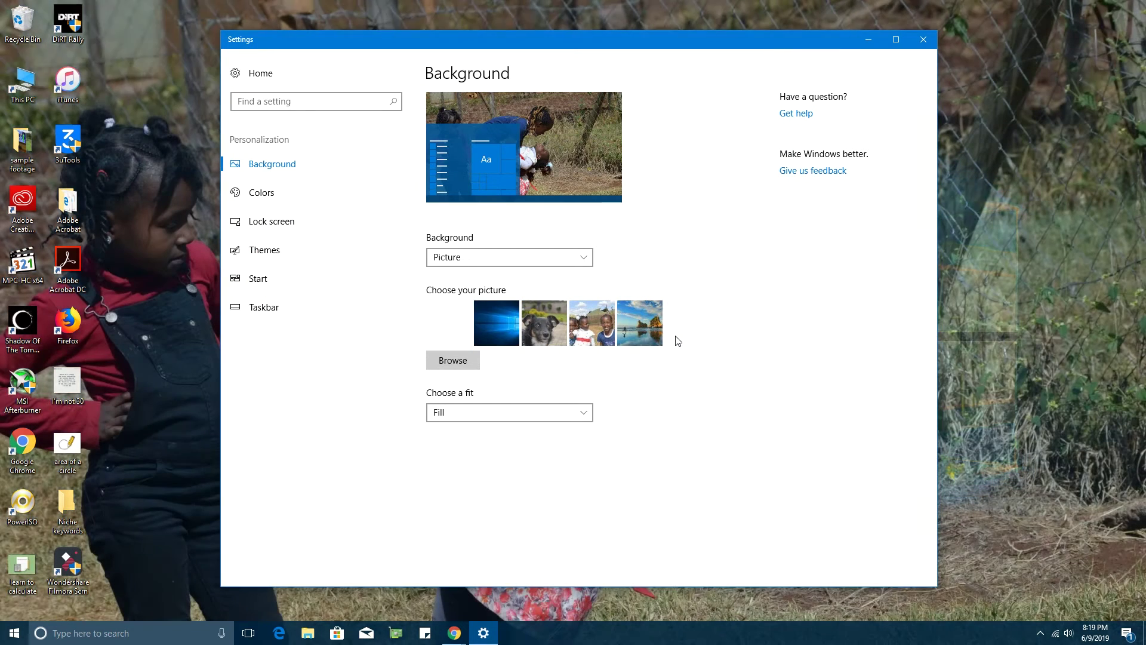
pyautogui.click(865, 39)
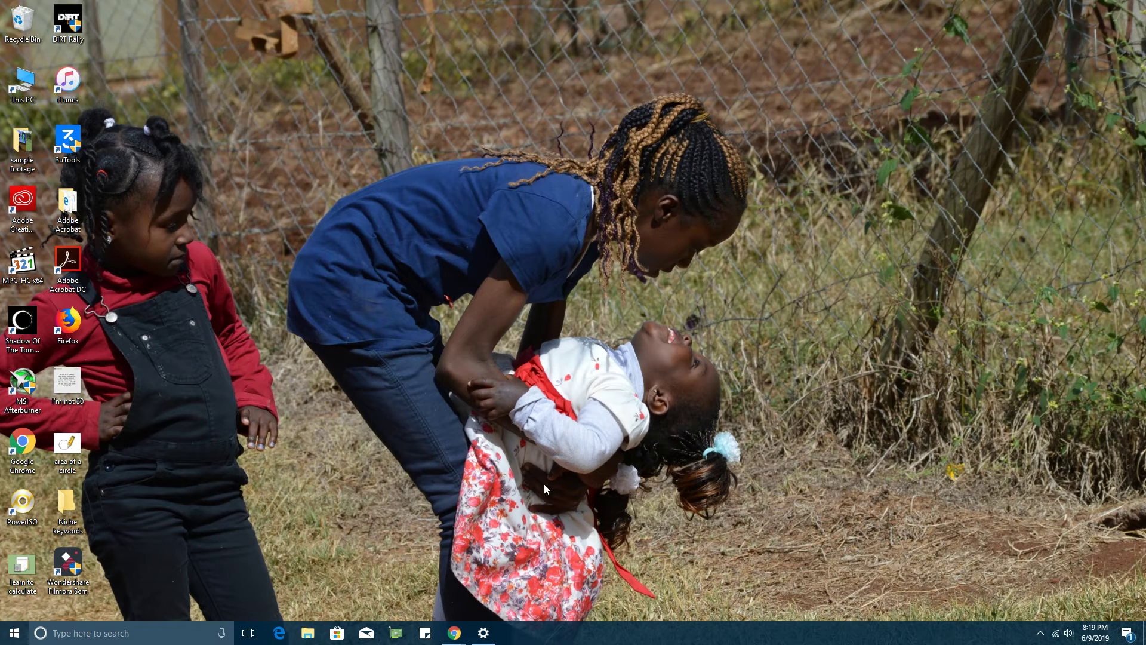
pyautogui.click(483, 632)
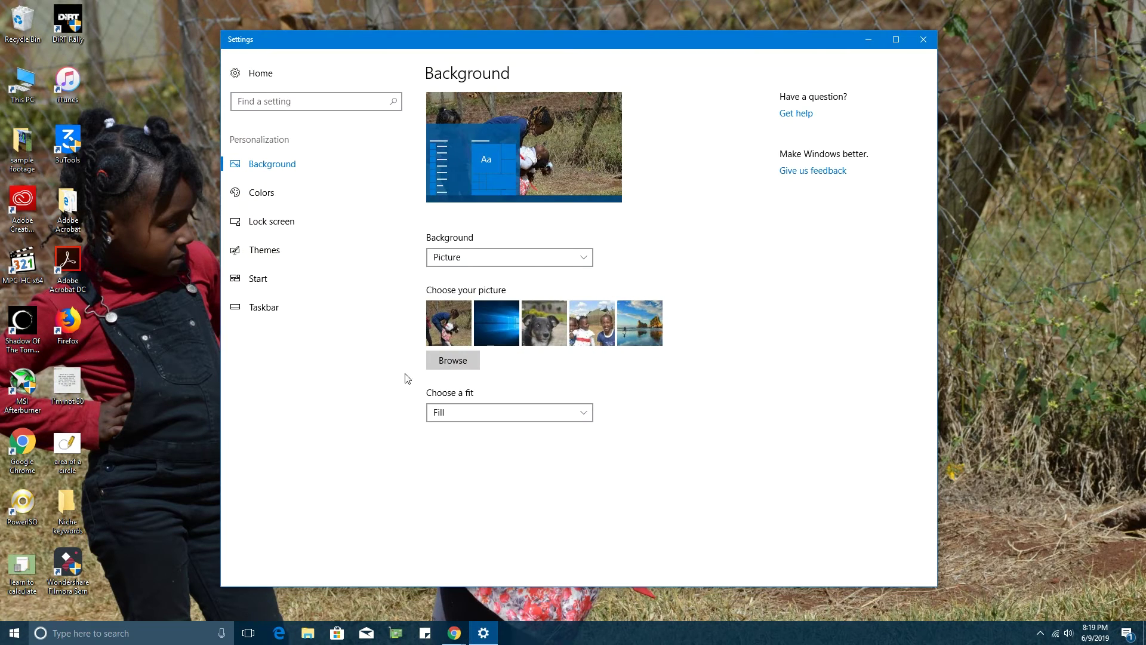
# Try crimson, purple, black, slate-grey and green solid colours, then switch the background to Slideshow.
pyautogui.click(585, 258)
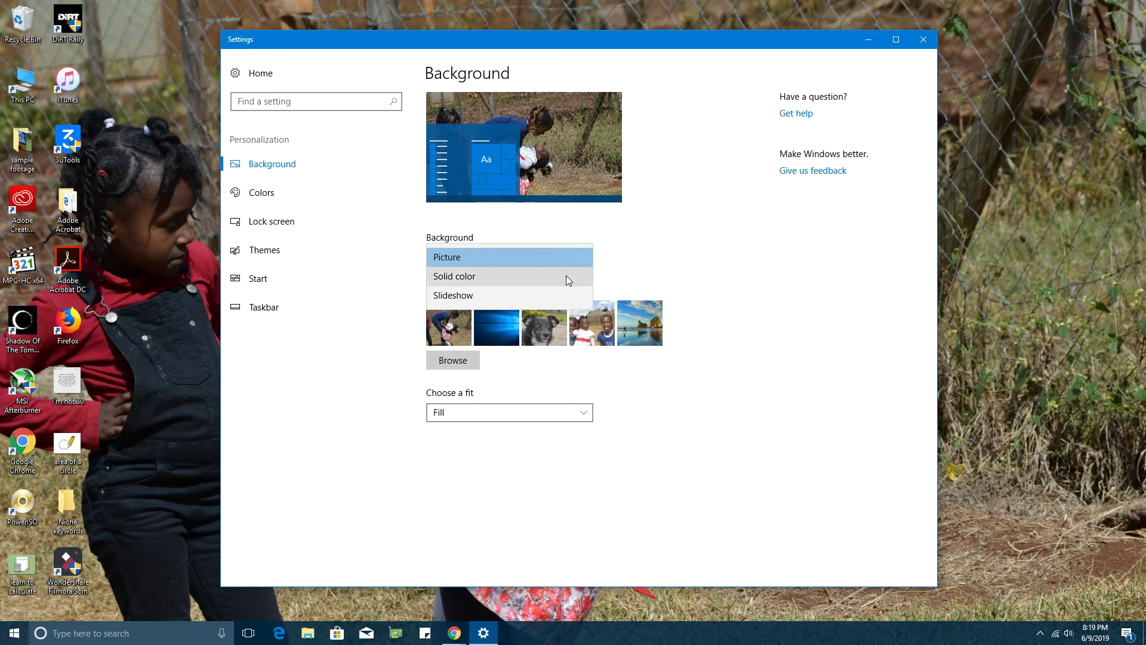
pyautogui.click(565, 277)
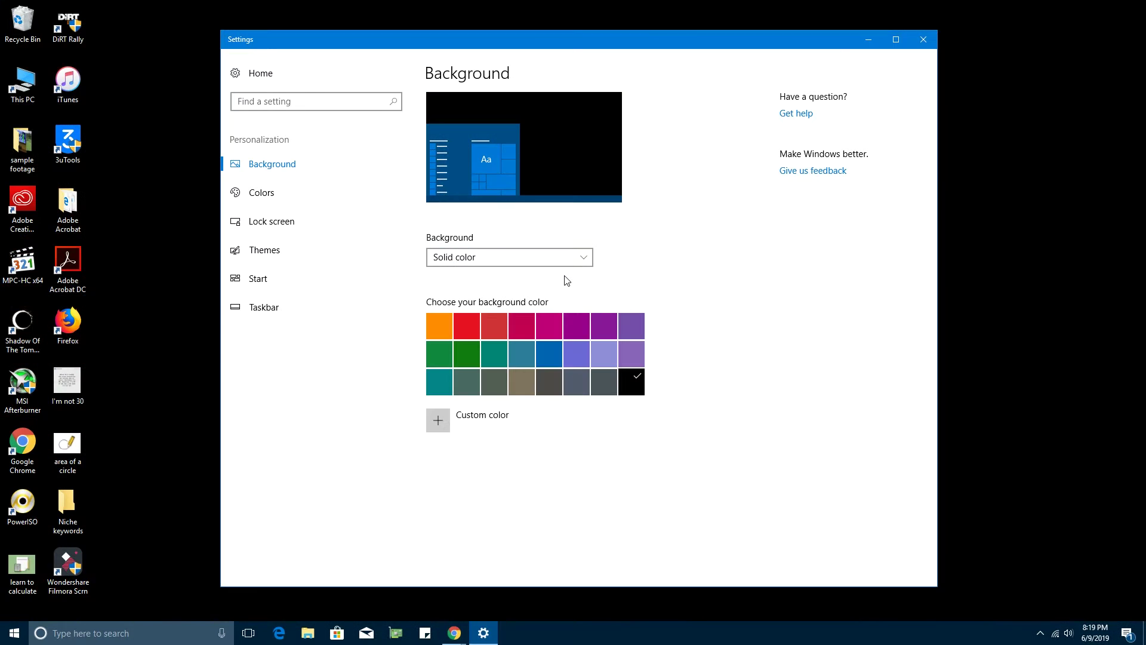
pyautogui.click(517, 325)
pyautogui.click(574, 326)
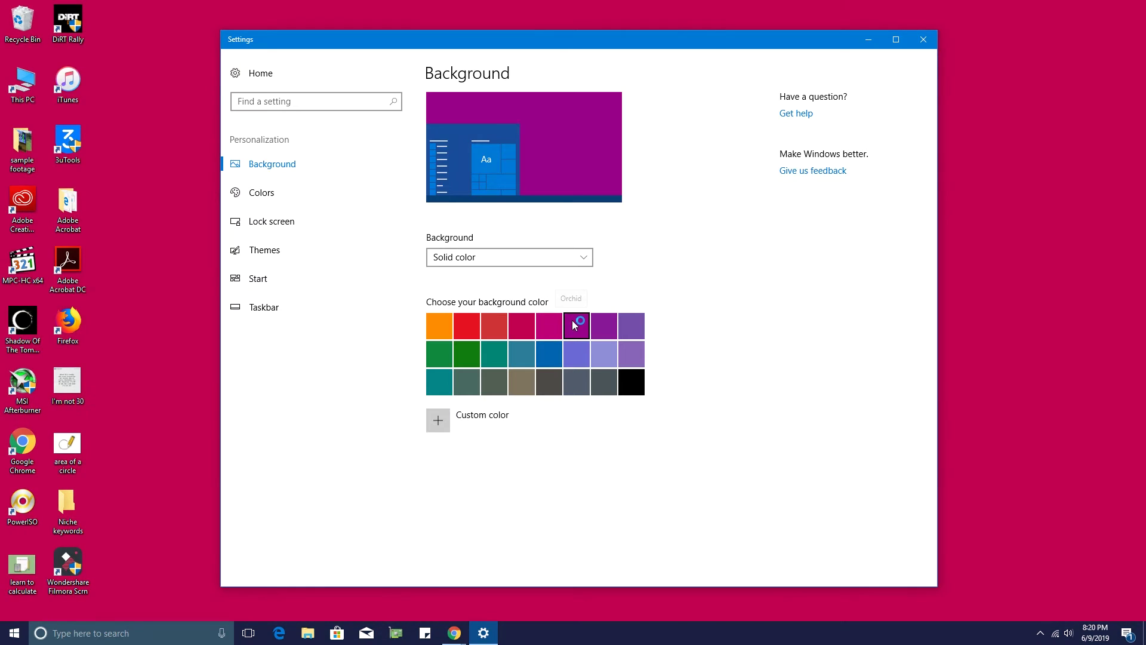
pyautogui.click(635, 386)
pyautogui.click(573, 382)
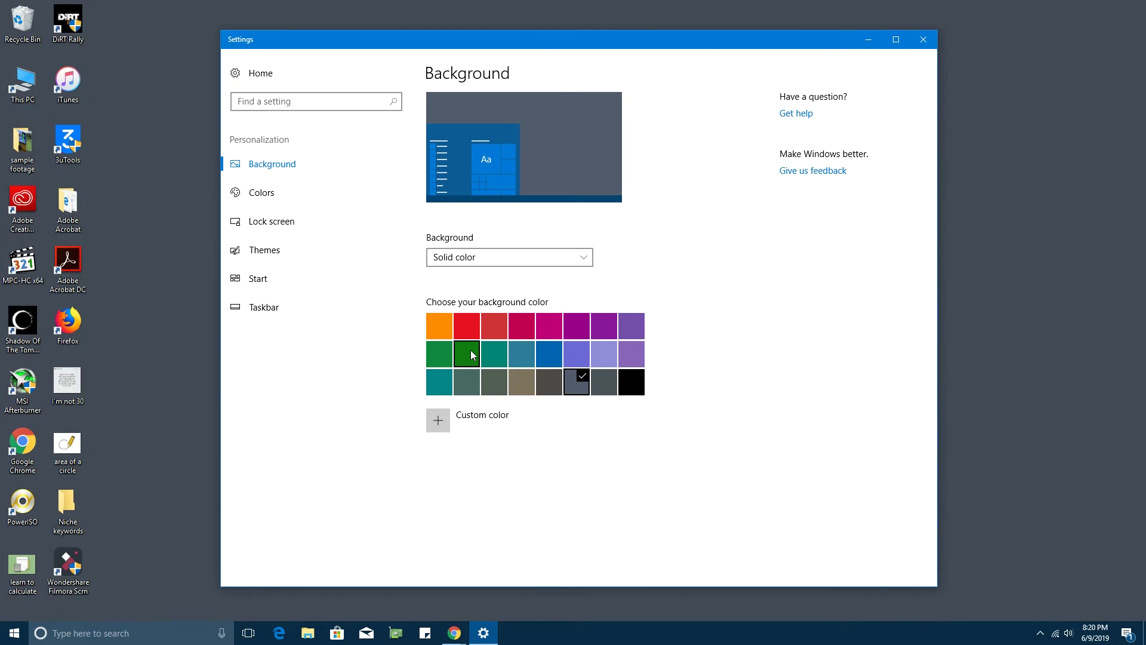
pyautogui.click(473, 354)
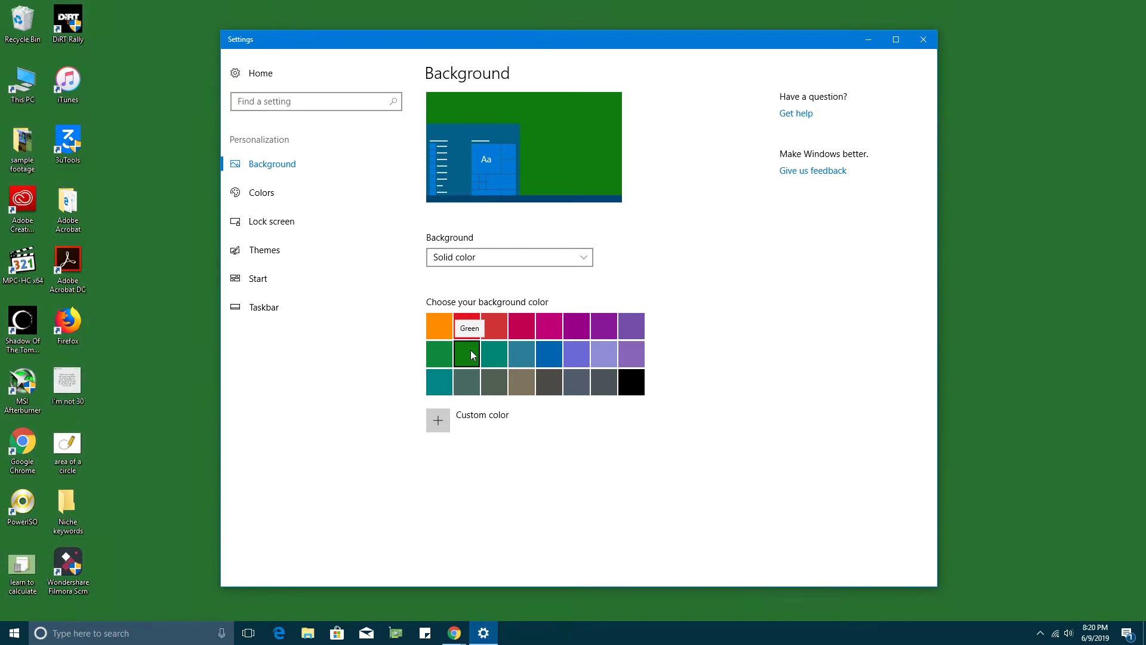
pyautogui.click(587, 261)
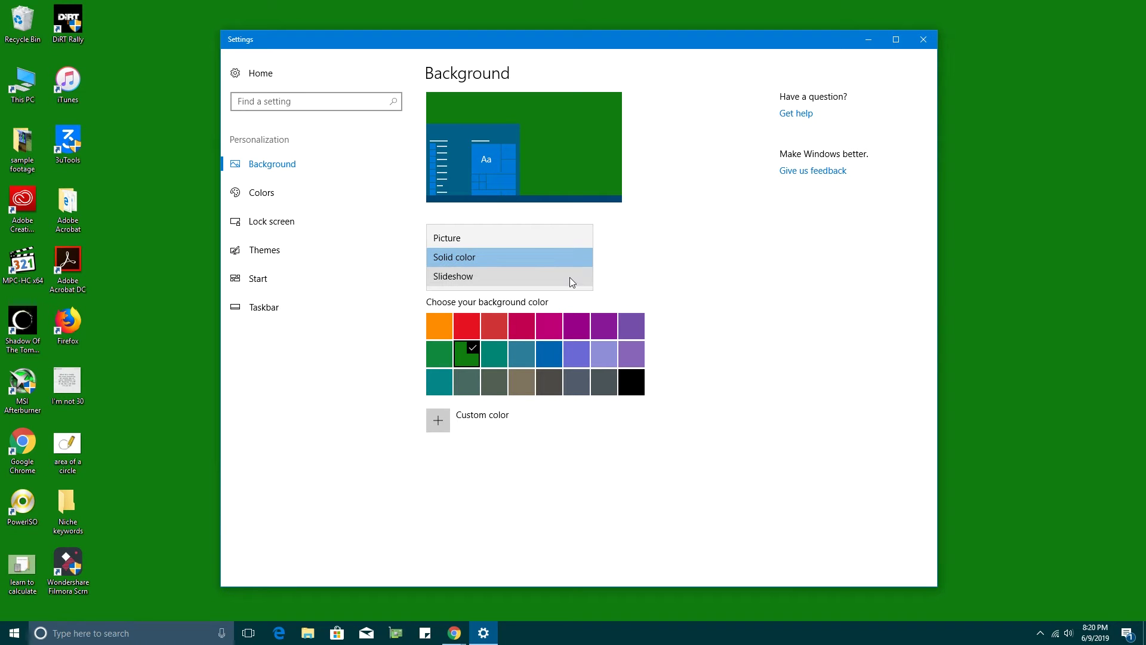
pyautogui.click(460, 278)
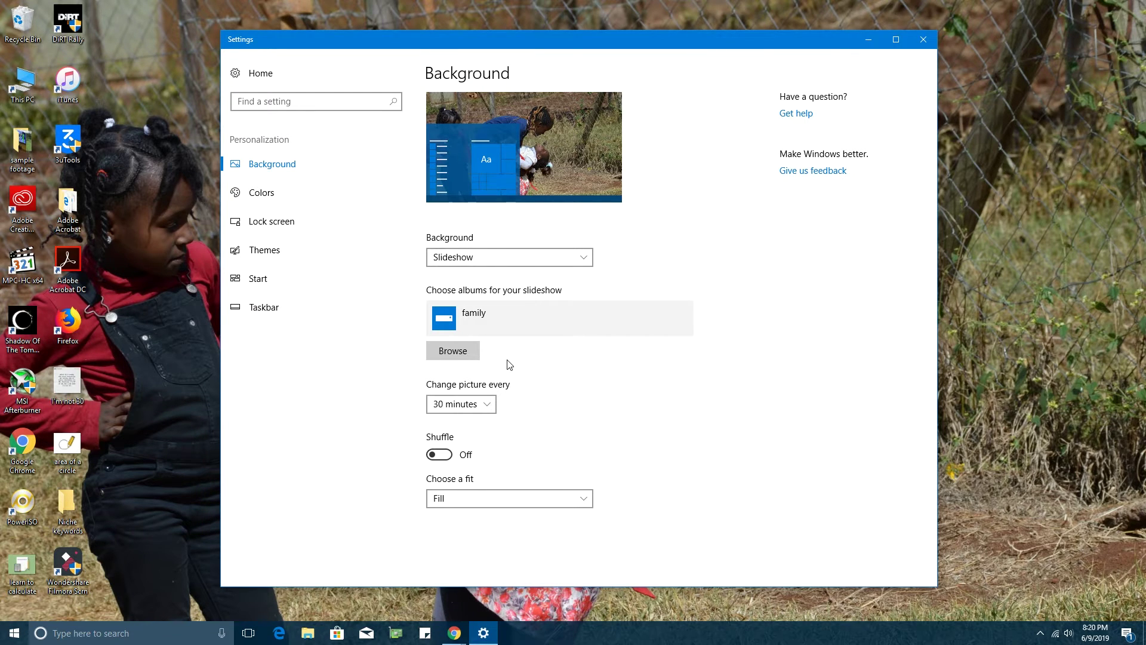
# Choose the family folder as the slideshow album.
pyautogui.click(451, 360)
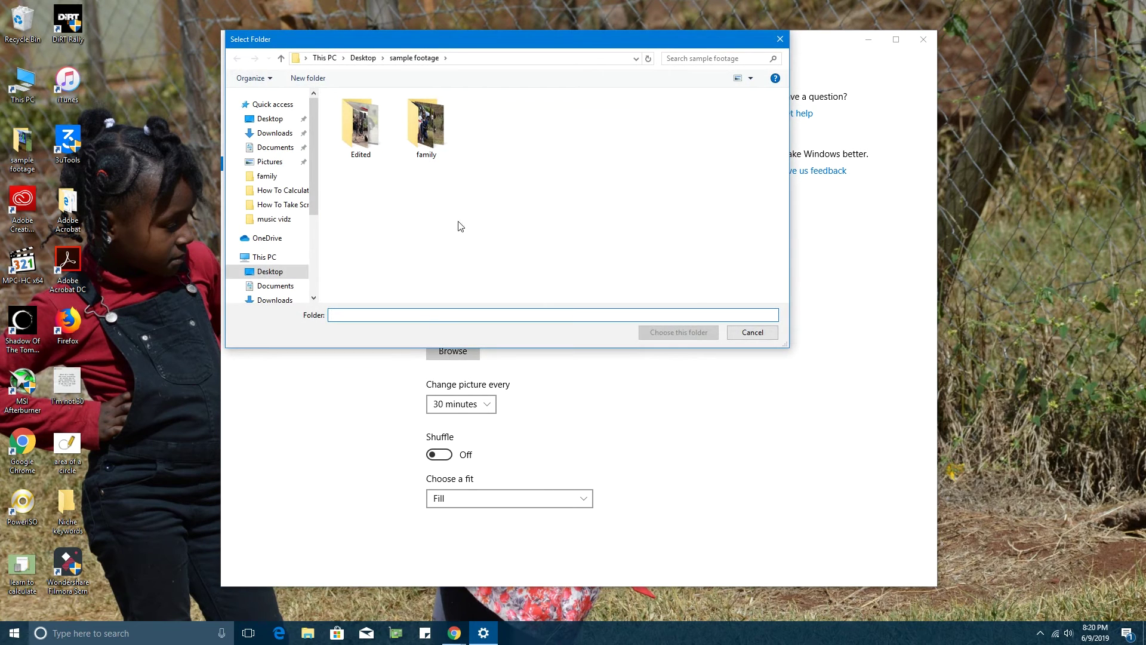
pyautogui.click(428, 138)
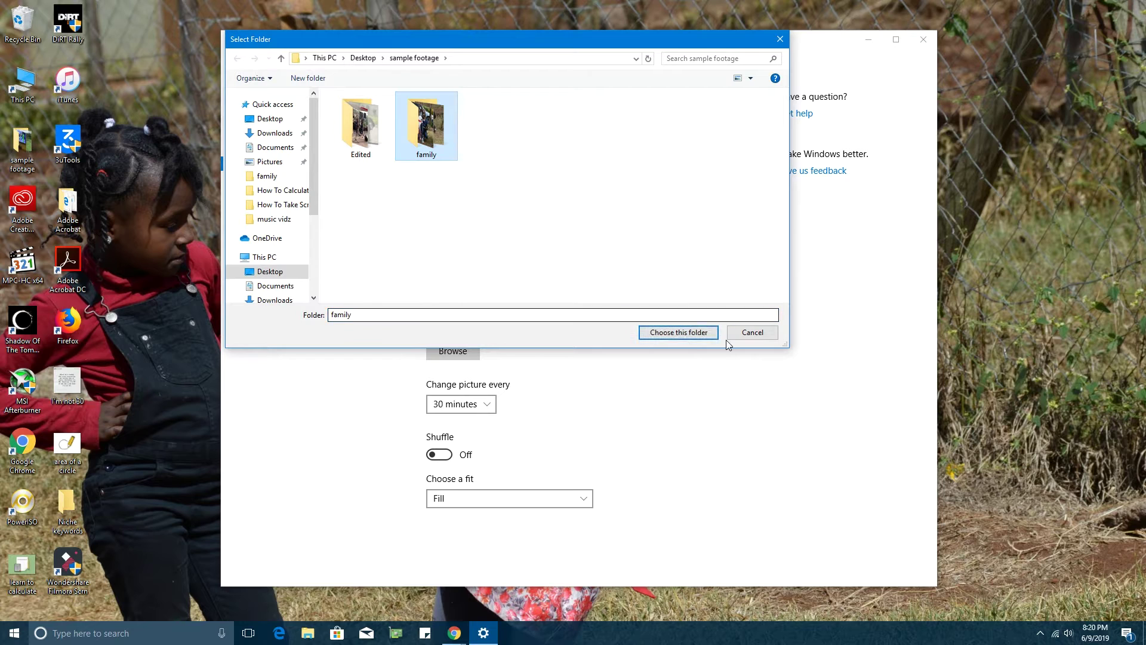
pyautogui.click(679, 332)
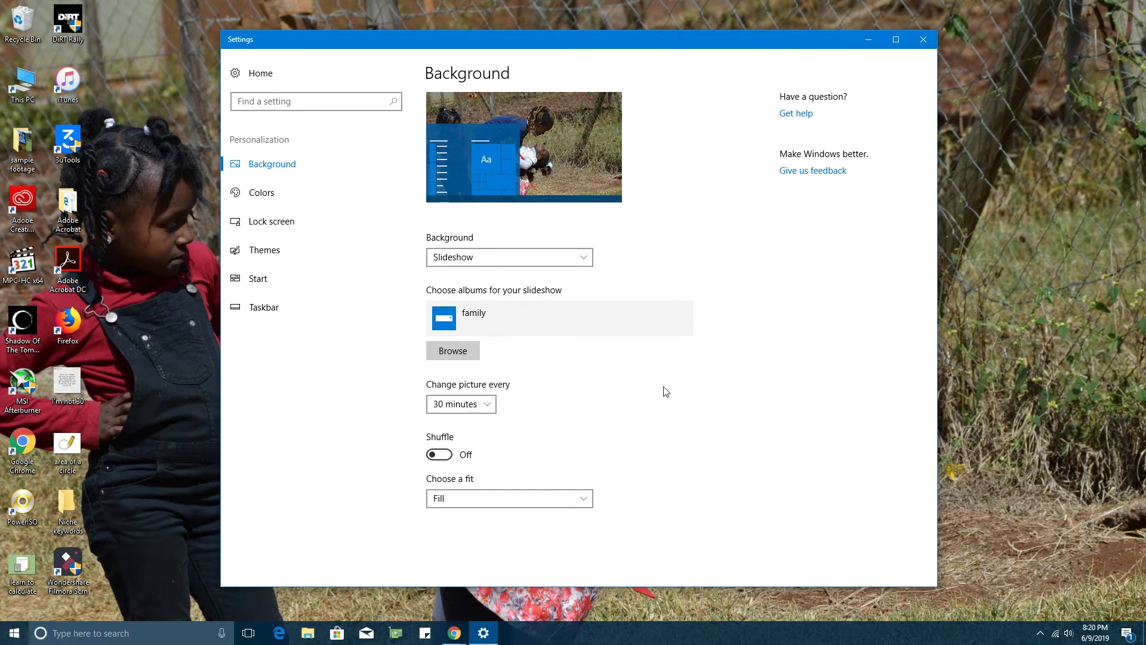
# Change pictures every 10 minutes, turn Shuffle on, and keep the Fill fit.
pyautogui.click(489, 412)
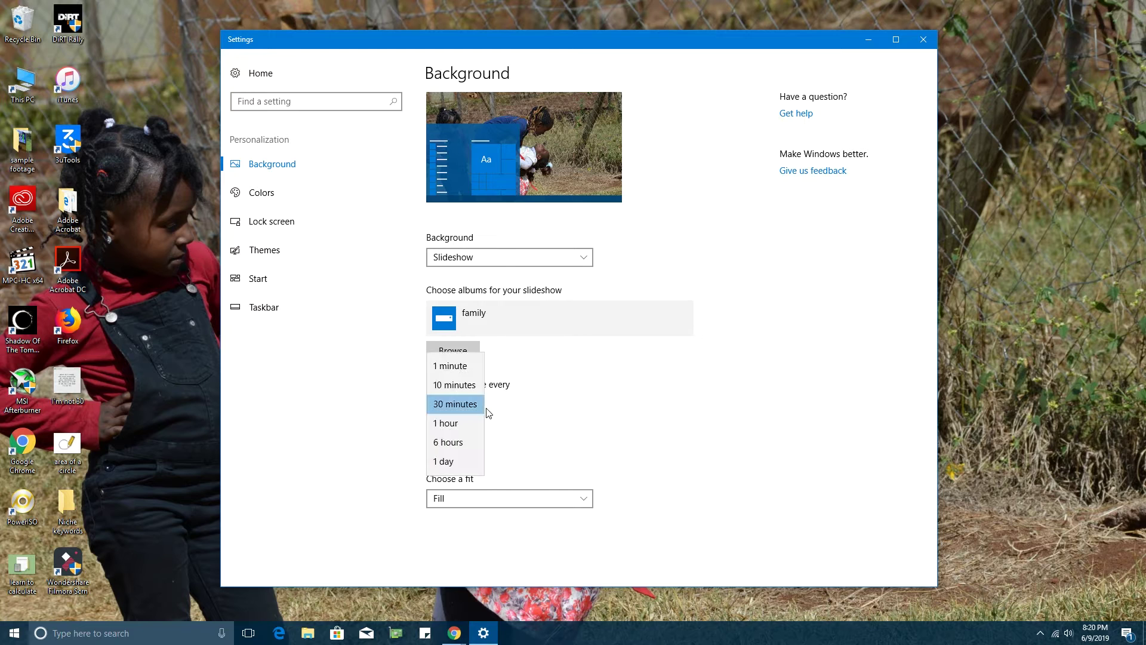
pyautogui.click(453, 370)
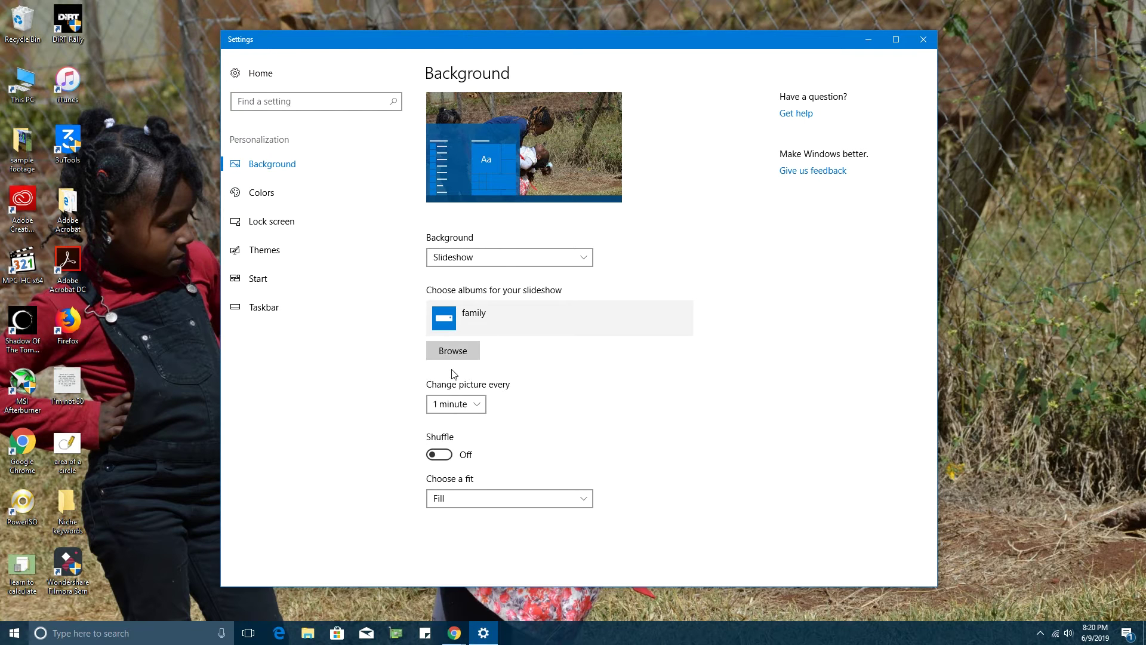
pyautogui.click(470, 404)
pyautogui.click(461, 423)
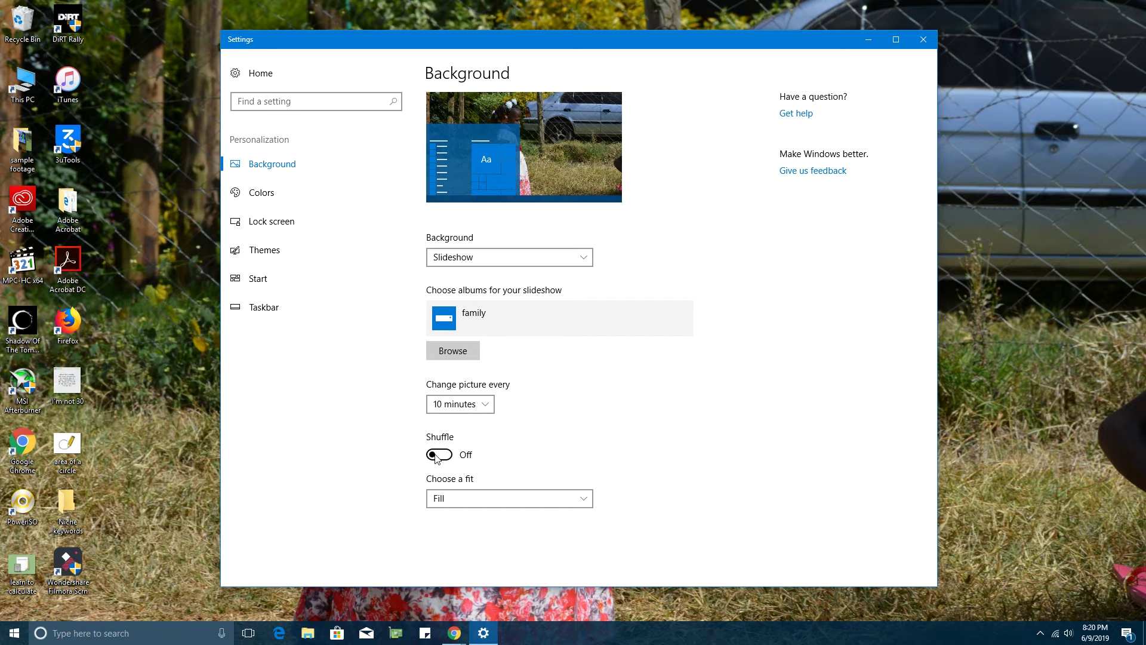
pyautogui.click(437, 456)
pyautogui.click(583, 499)
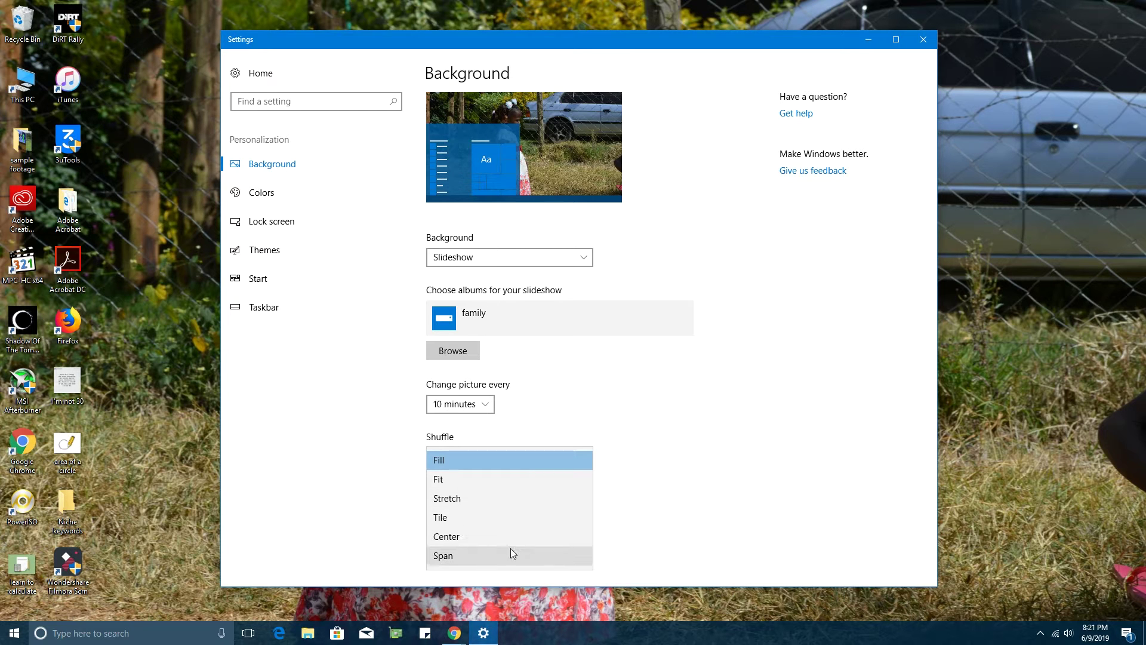
pyautogui.click(820, 473)
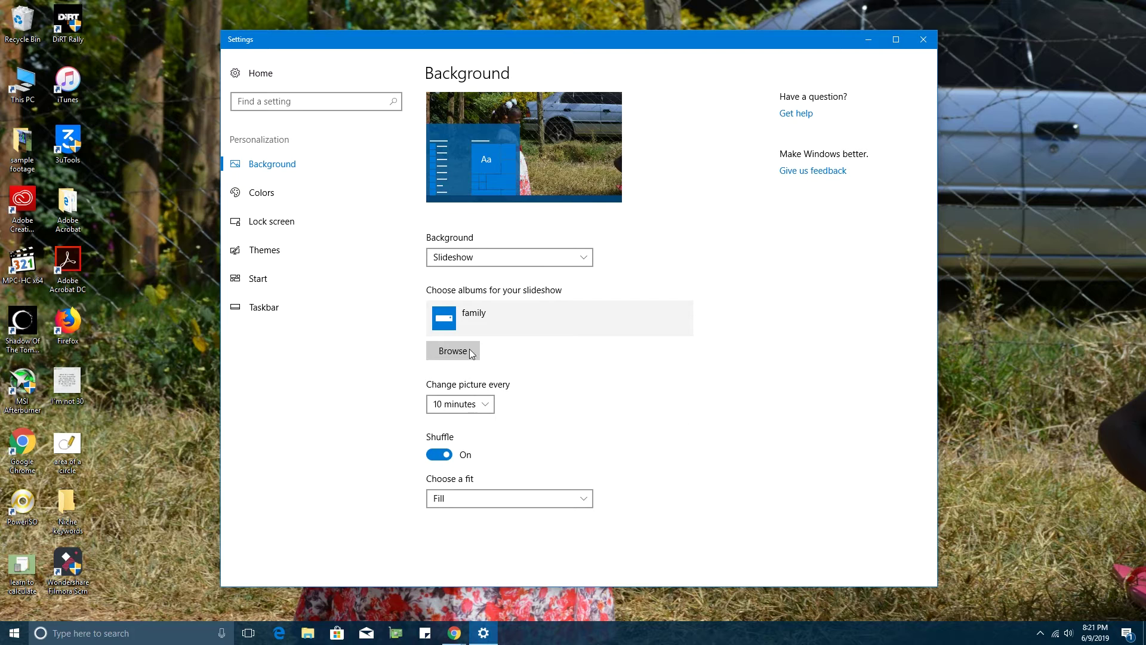
# On the Colors page, try Purple shadow dark and orchid, then pick the dark green accent.
pyautogui.click(278, 253)
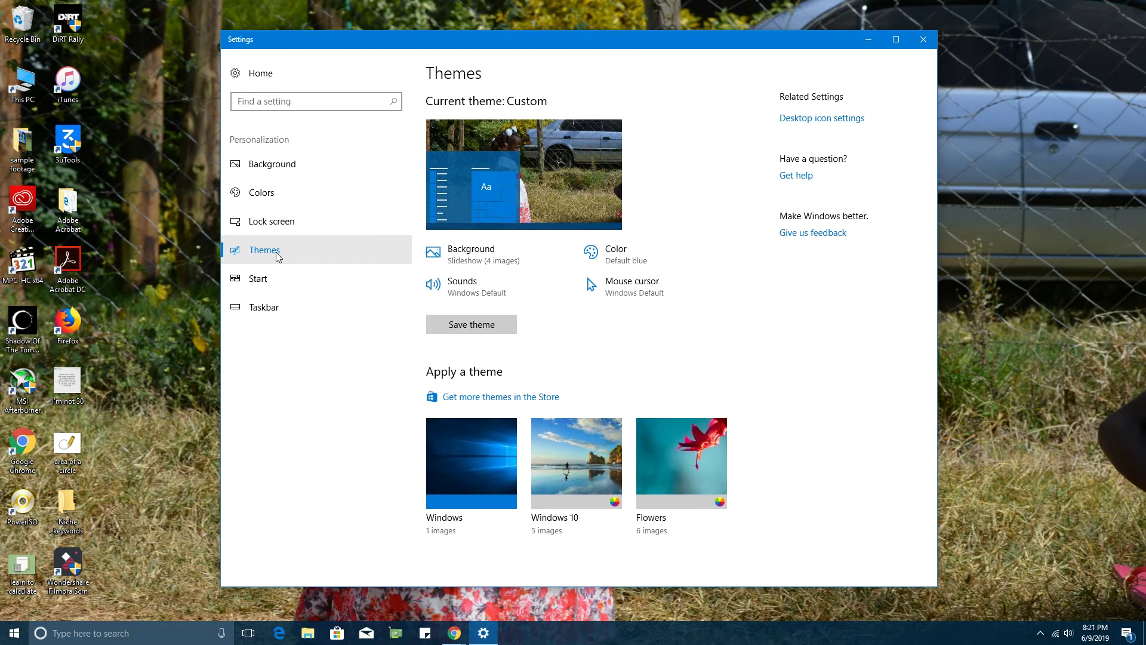
pyautogui.click(630, 256)
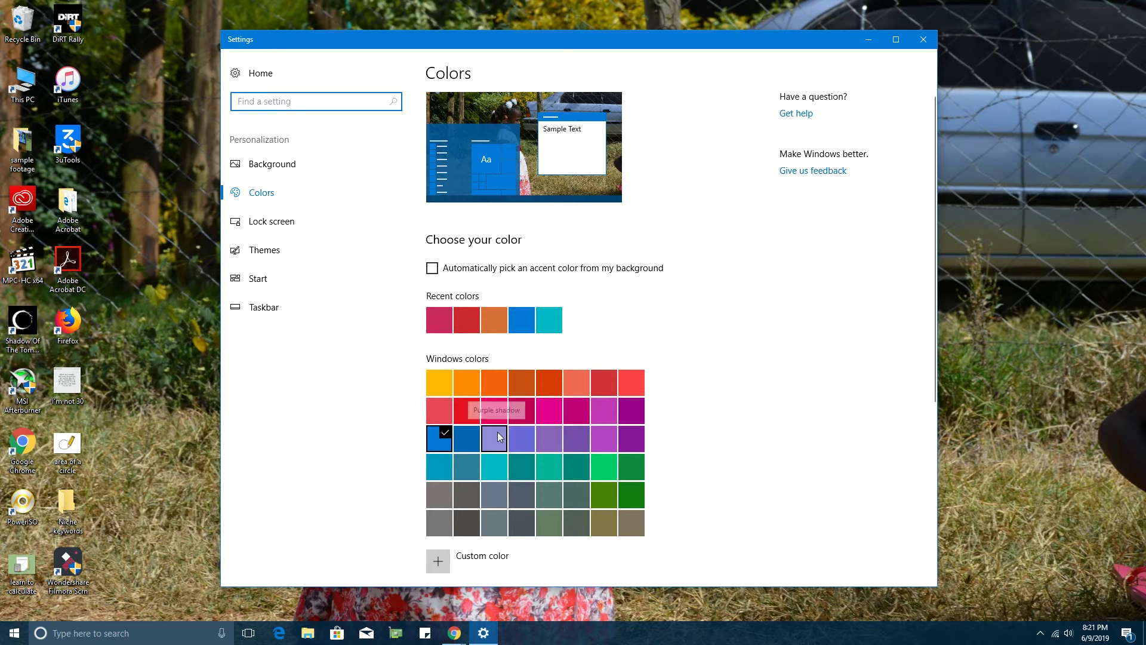
pyautogui.click(518, 438)
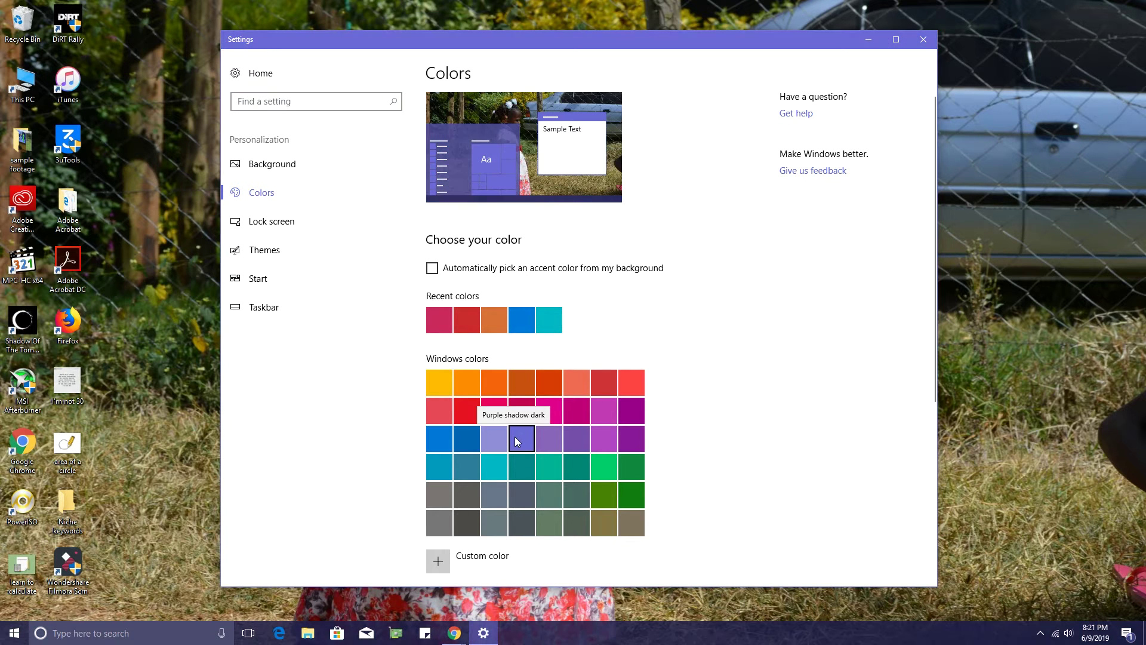
pyautogui.click(603, 441)
pyautogui.click(643, 504)
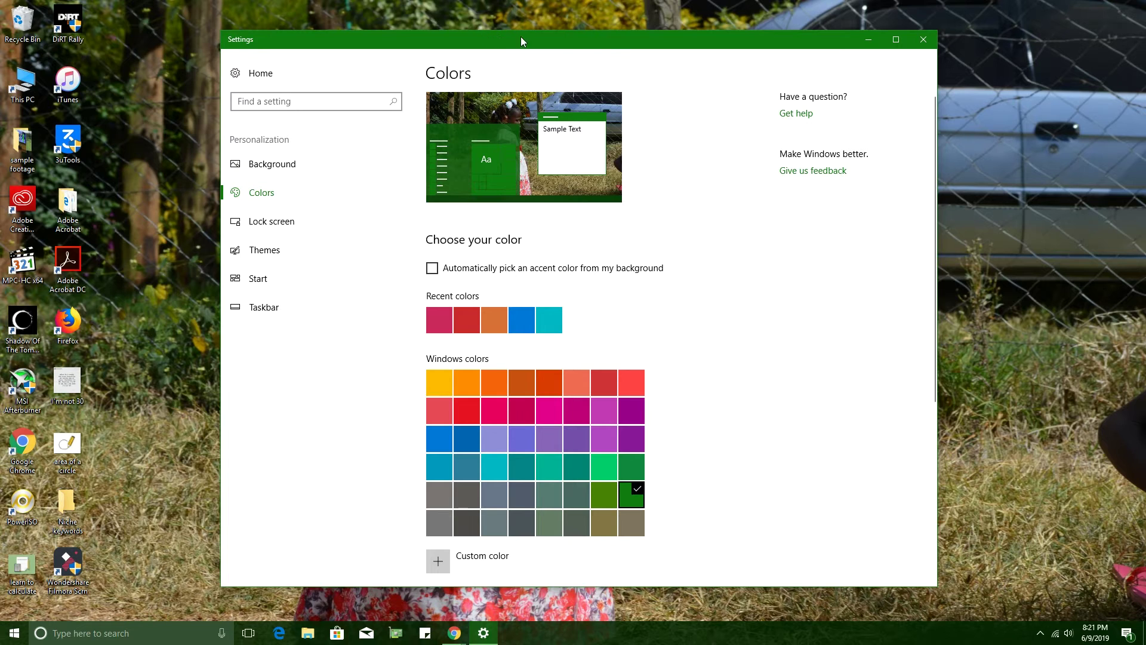
# Try Metal blue, then enable automatic accent colour from the background, which turns it red.
pyautogui.click(16, 632)
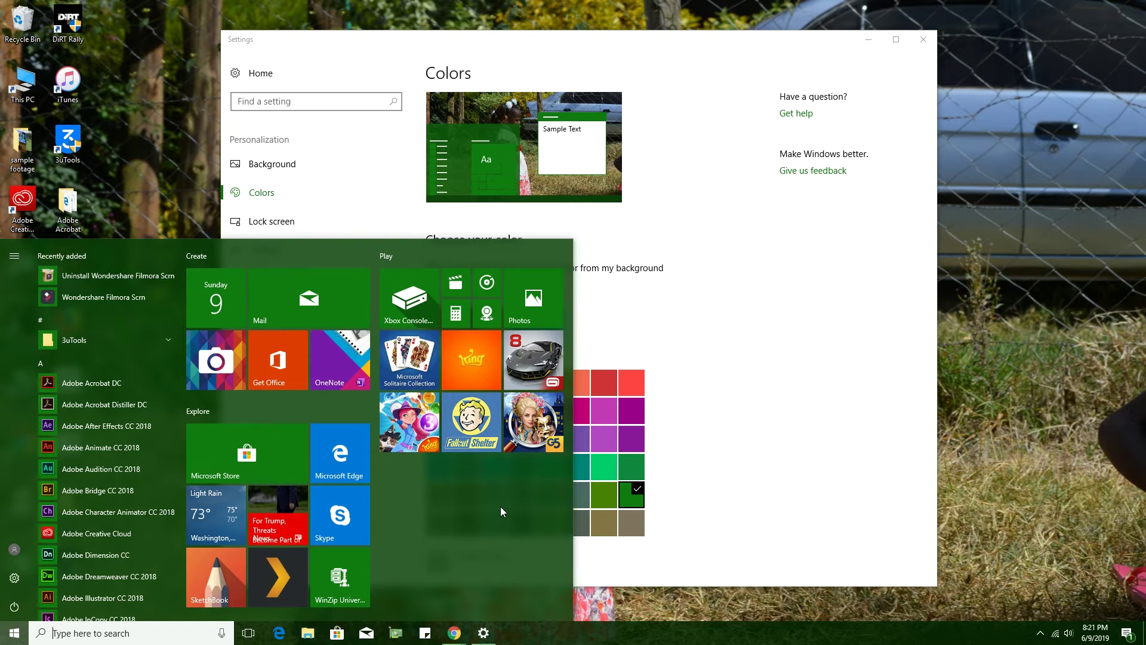
pyautogui.click(521, 497)
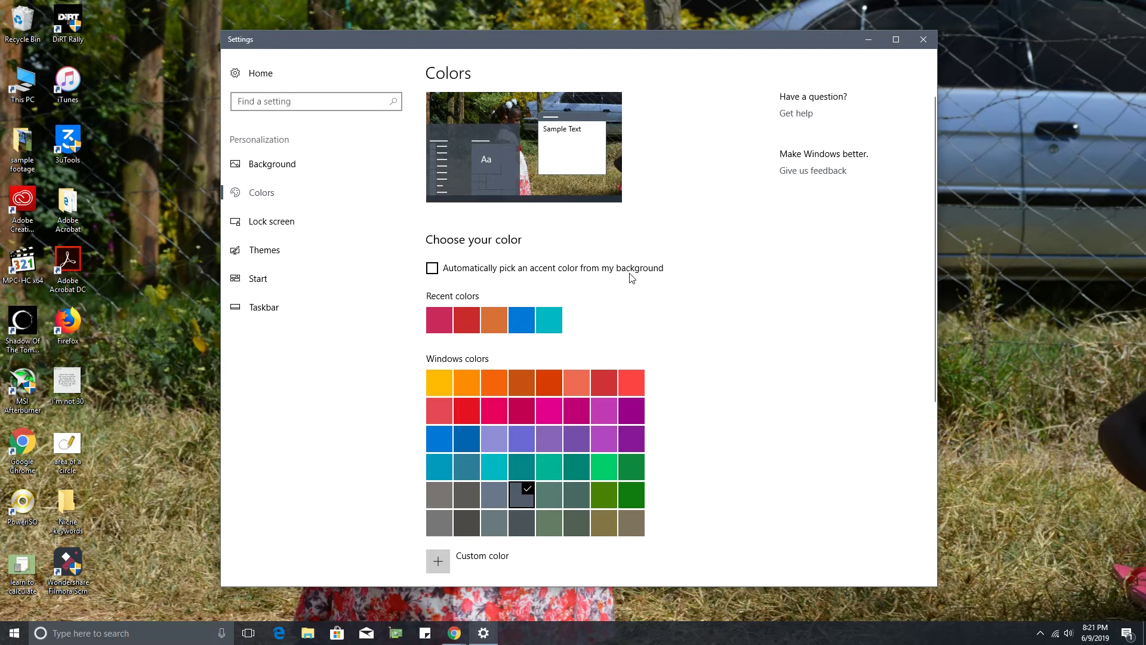
pyautogui.click(434, 269)
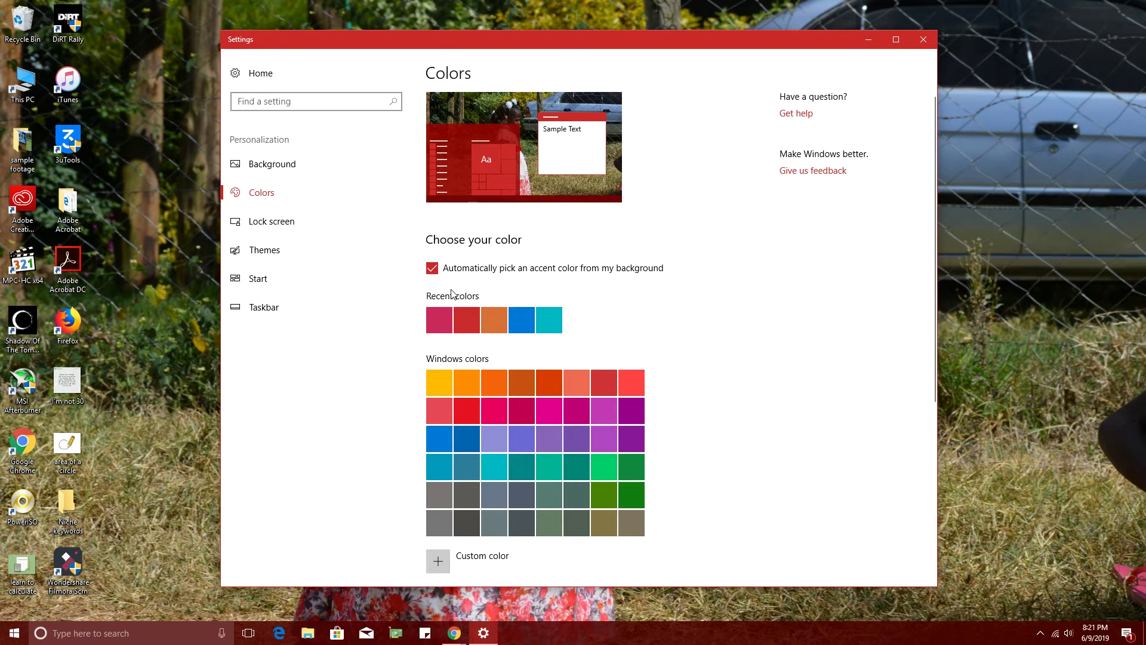
pyautogui.click(869, 40)
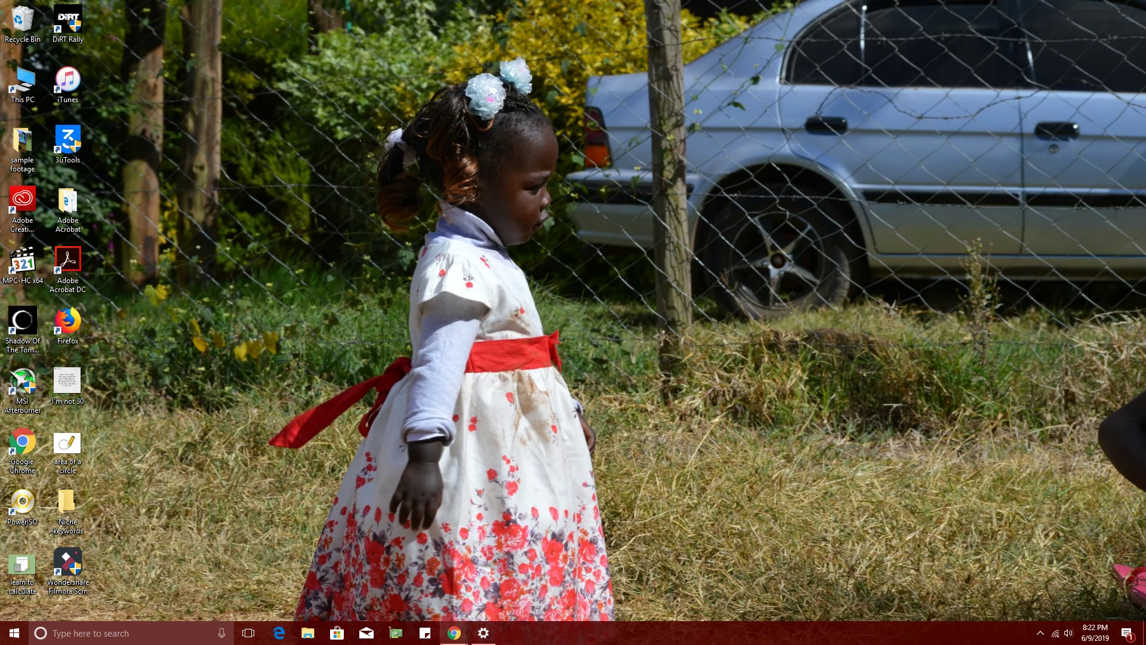
pyautogui.click(484, 633)
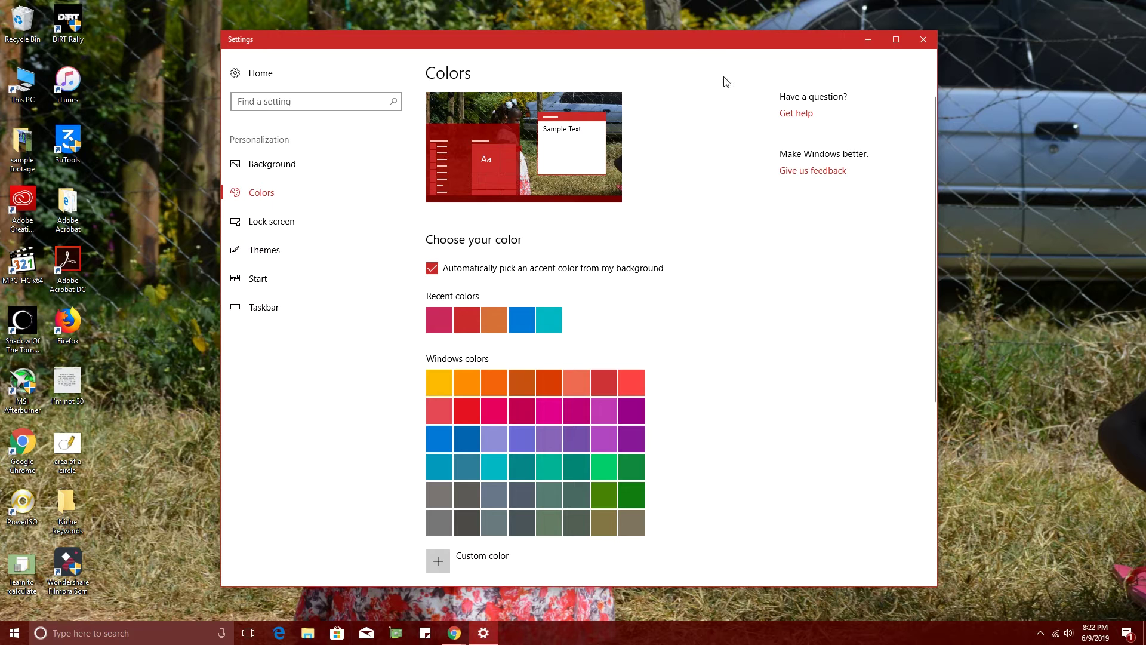
pyautogui.click(266, 253)
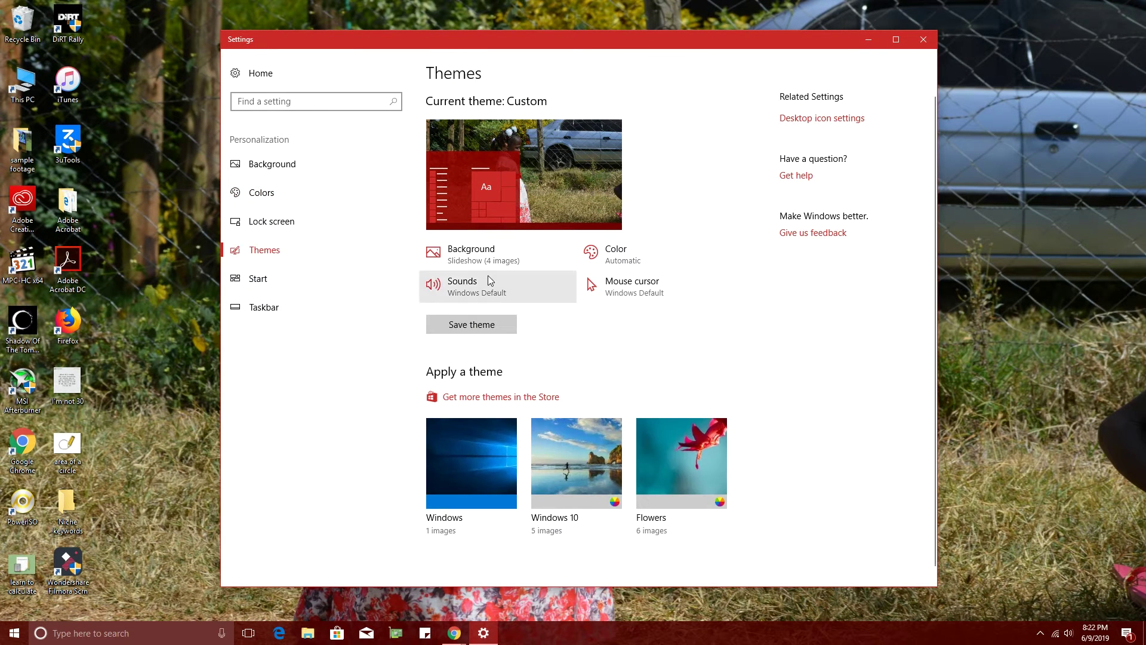
# Open Mouse Properties' pointer settings and move the window to the centre of the screen.
pyautogui.click(630, 297)
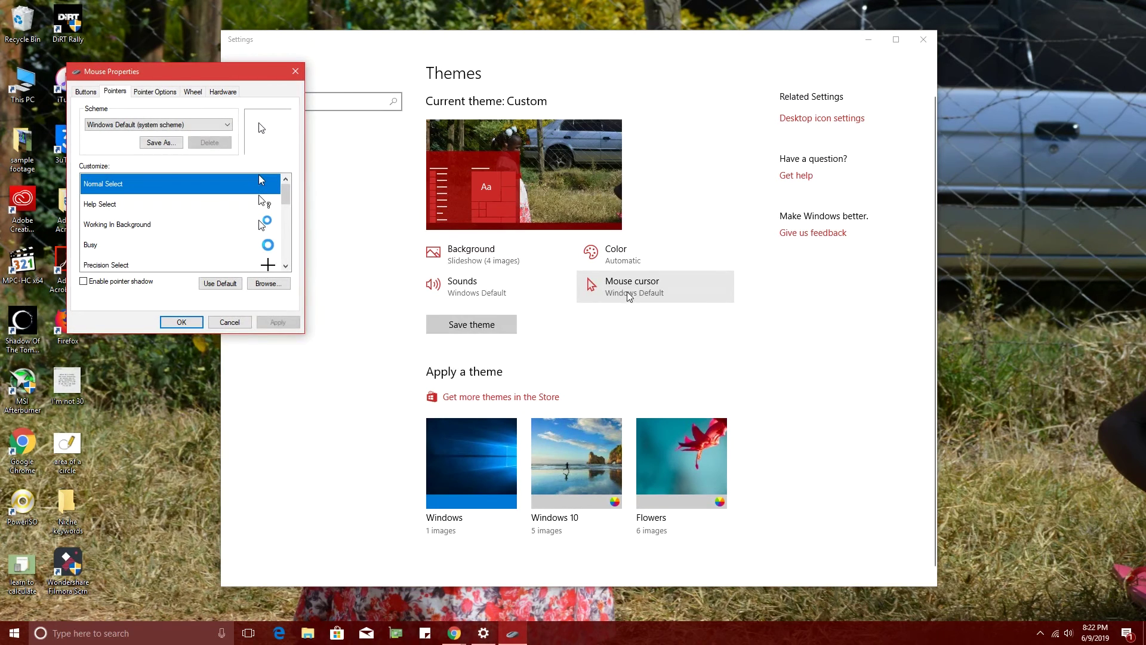
pyautogui.moveTo(163, 67); pyautogui.dragTo(484, 127)
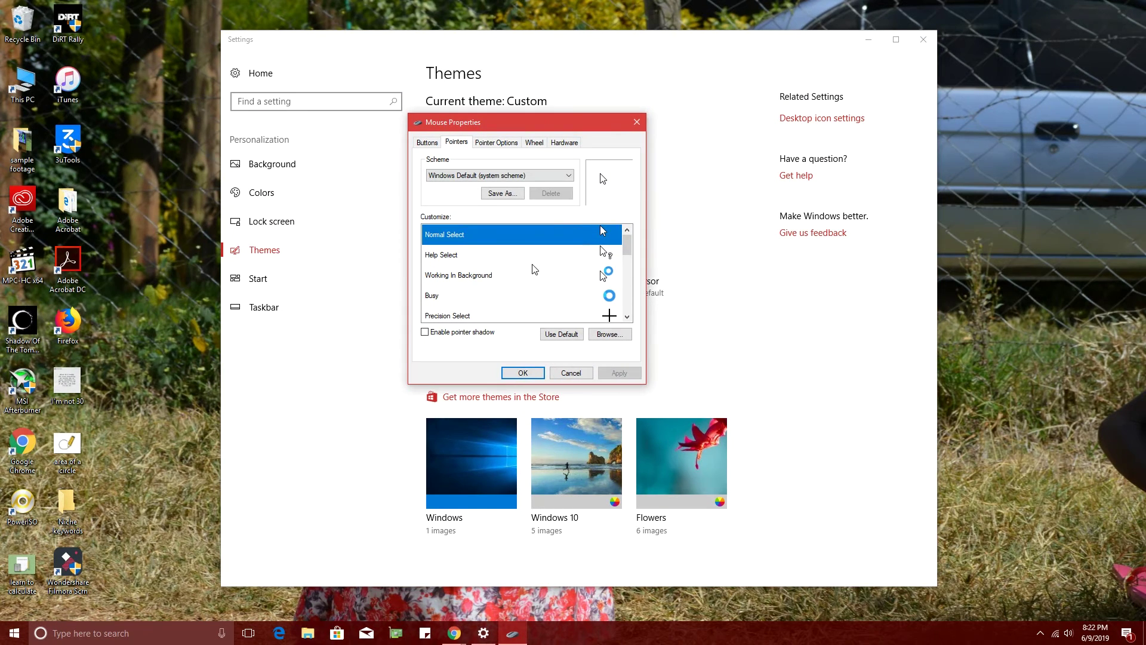
pyautogui.moveTo(632, 245); pyautogui.dragTo(636, 296)
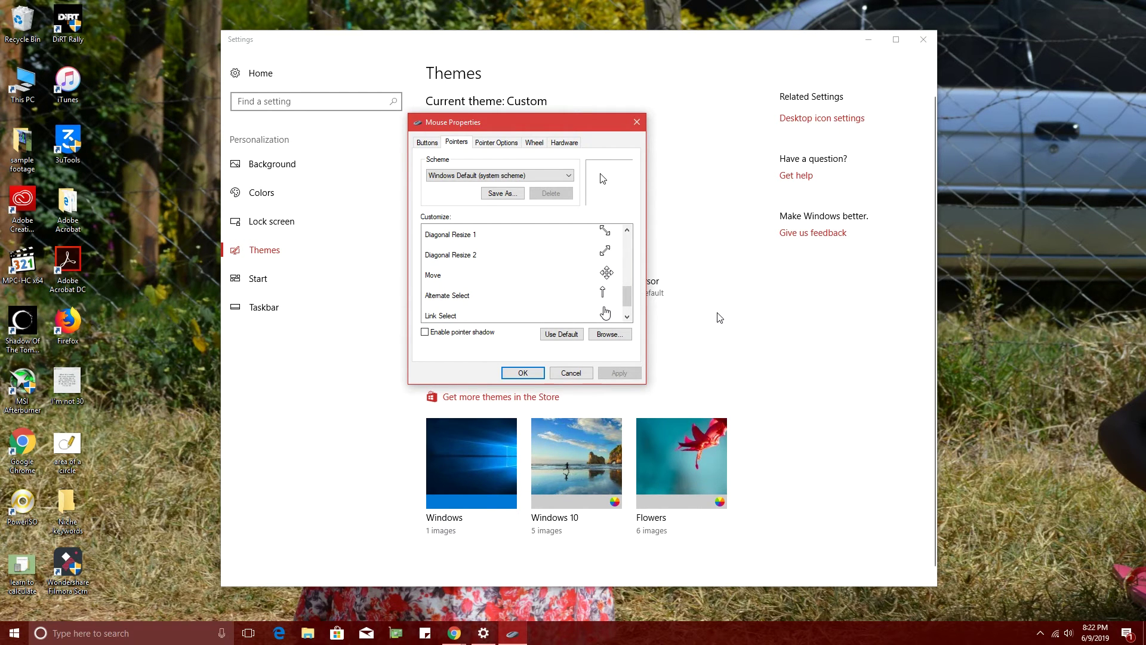
pyautogui.moveTo(632, 302); pyautogui.dragTo(628, 279)
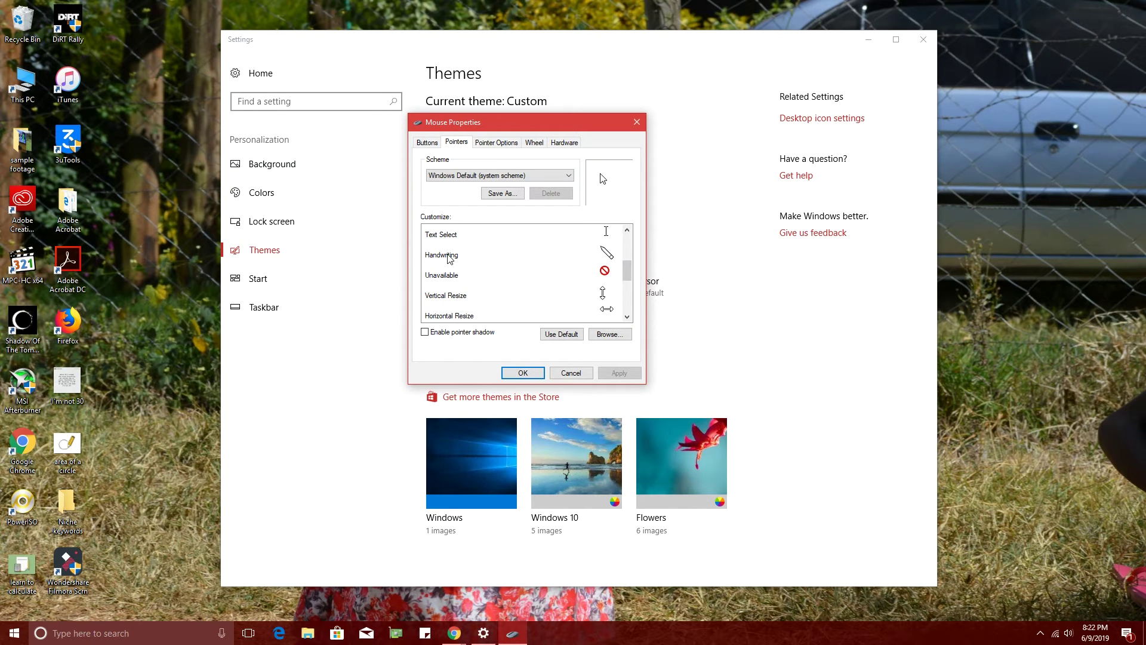
pyautogui.scroll(-1, 462, 239)
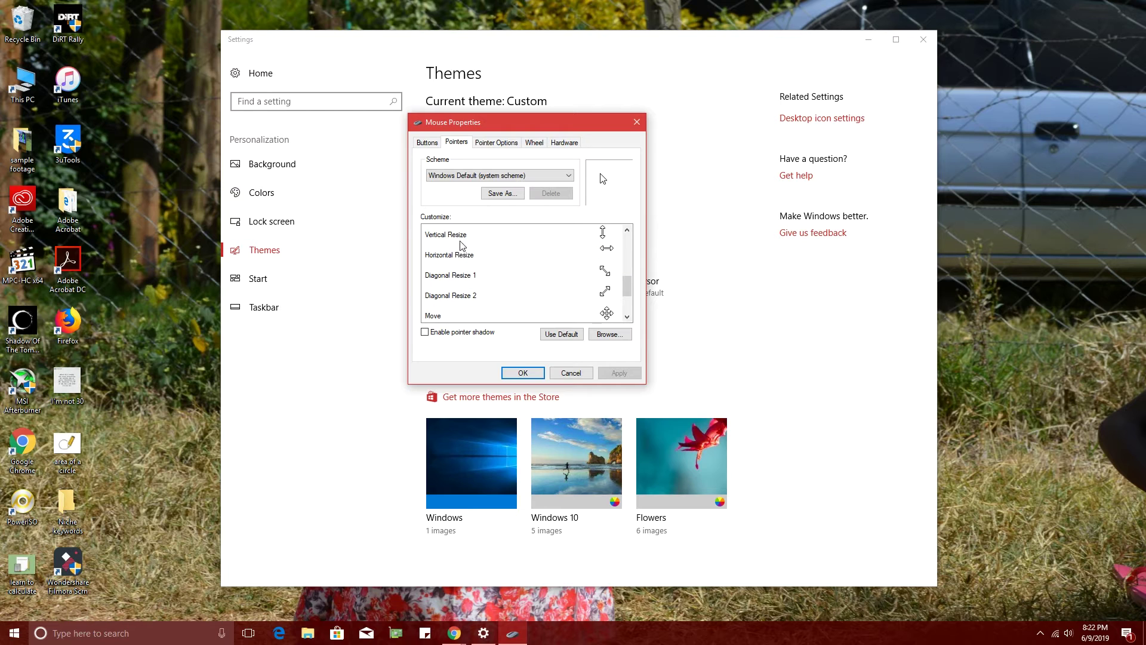
# Select Diagonal Resize 2 and browse cursor files, then close without changes, keeping Windows Default.
pyautogui.click(456, 296)
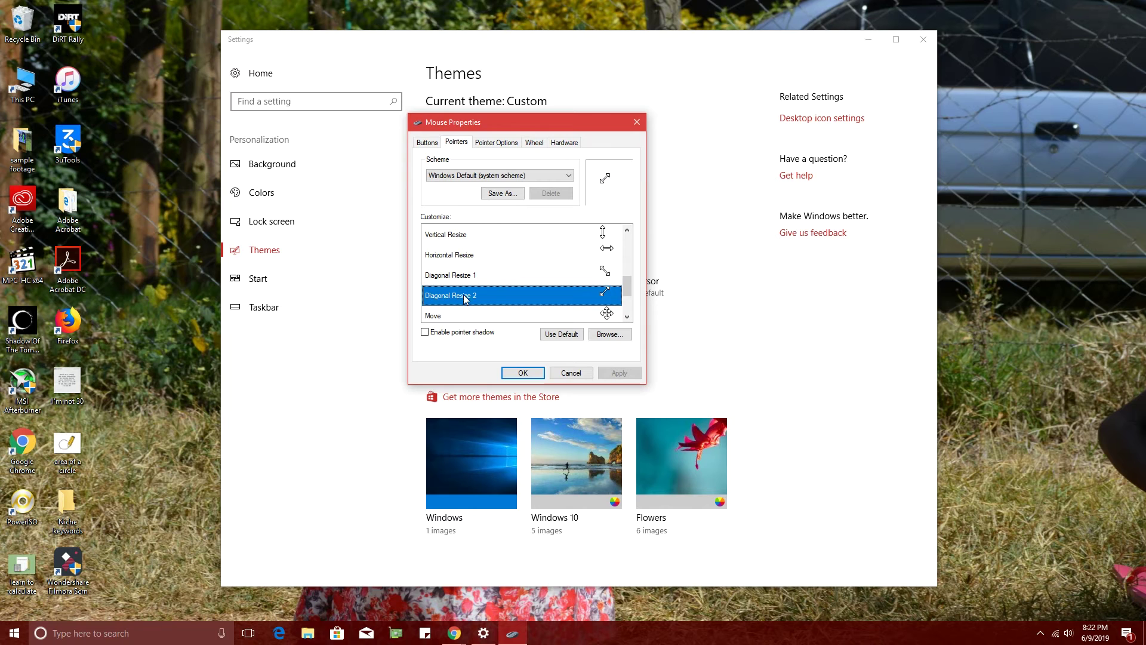
pyautogui.click(608, 335)
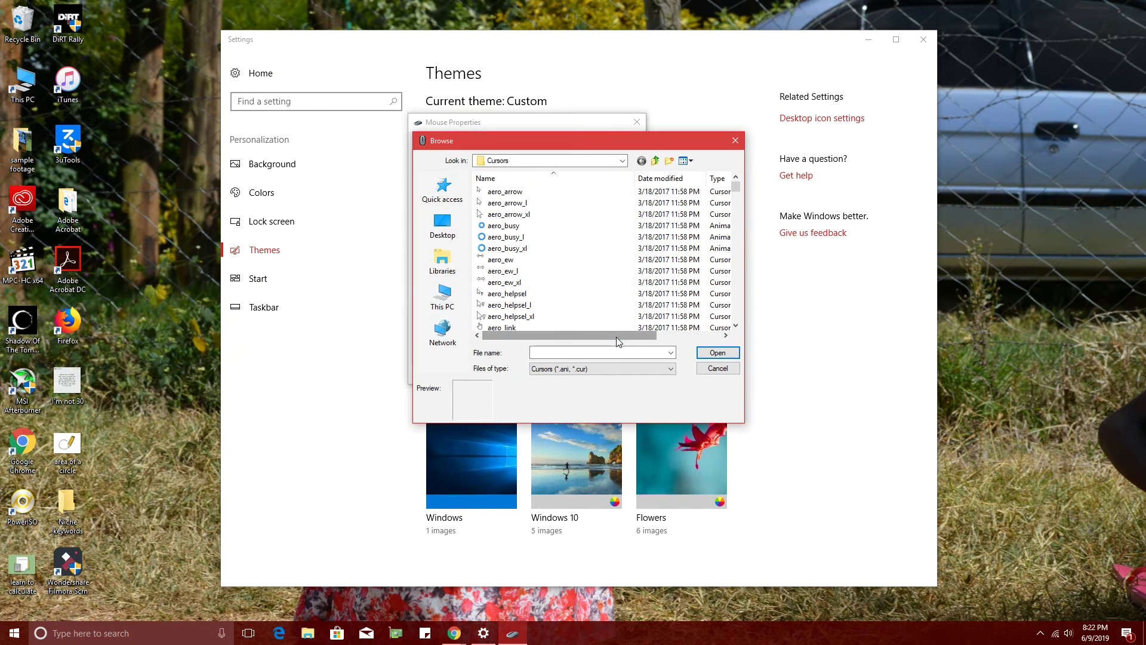
pyautogui.scroll(-20, 561, 261)
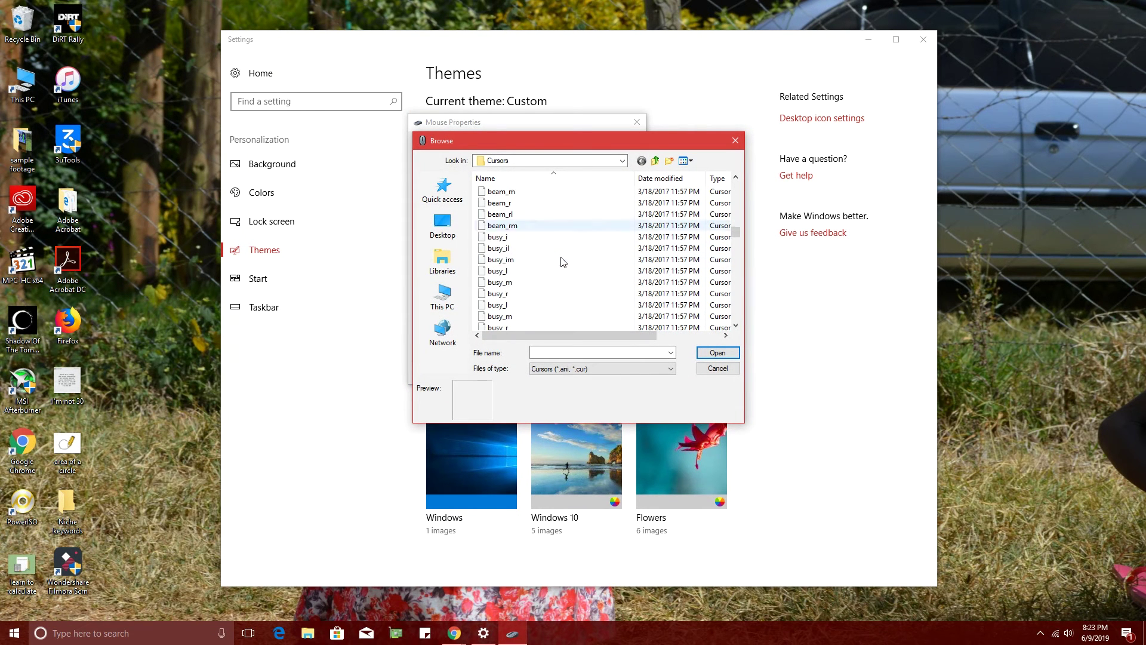
pyautogui.click(734, 141)
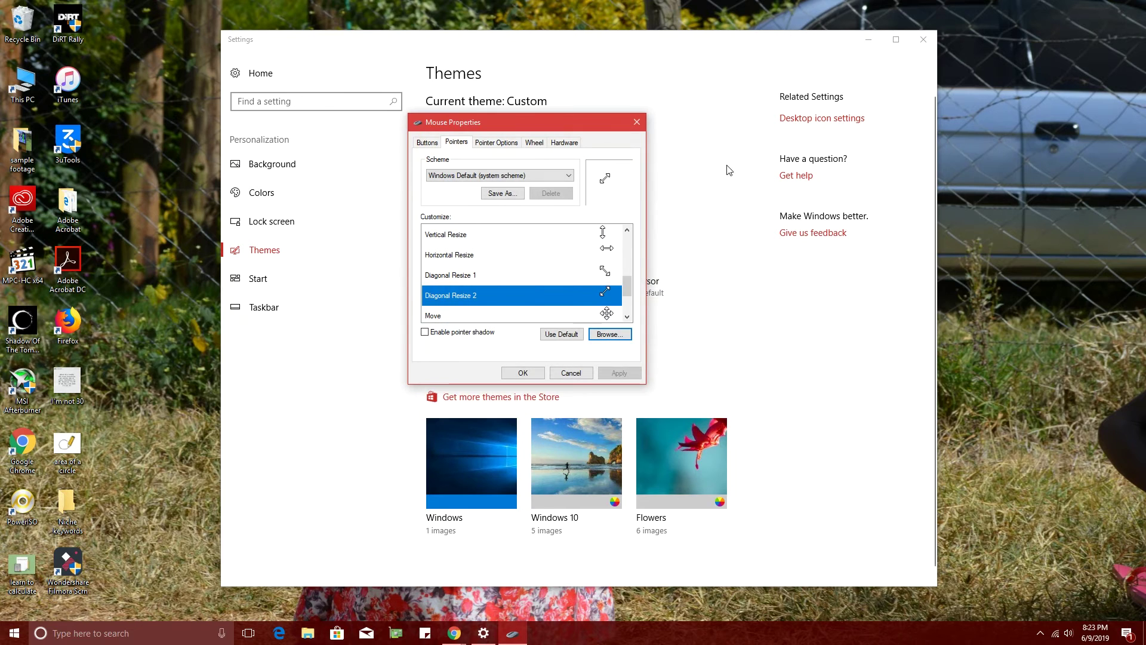
pyautogui.click(637, 123)
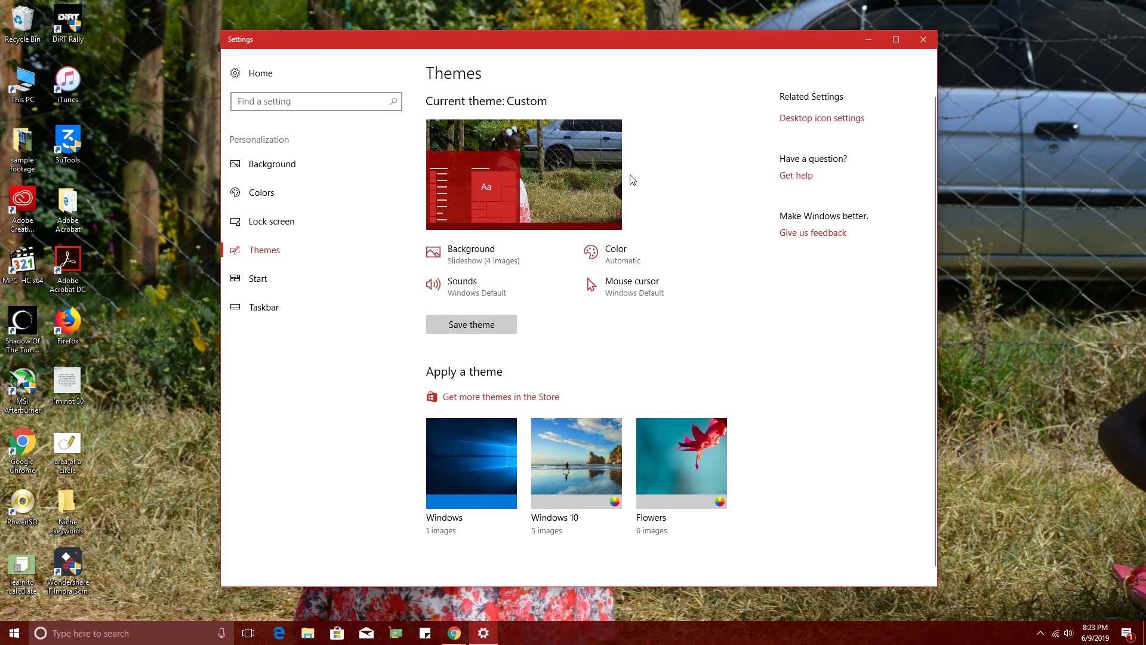
pyautogui.click(453, 288)
pyautogui.moveTo(185, 84); pyautogui.dragTo(521, 123)
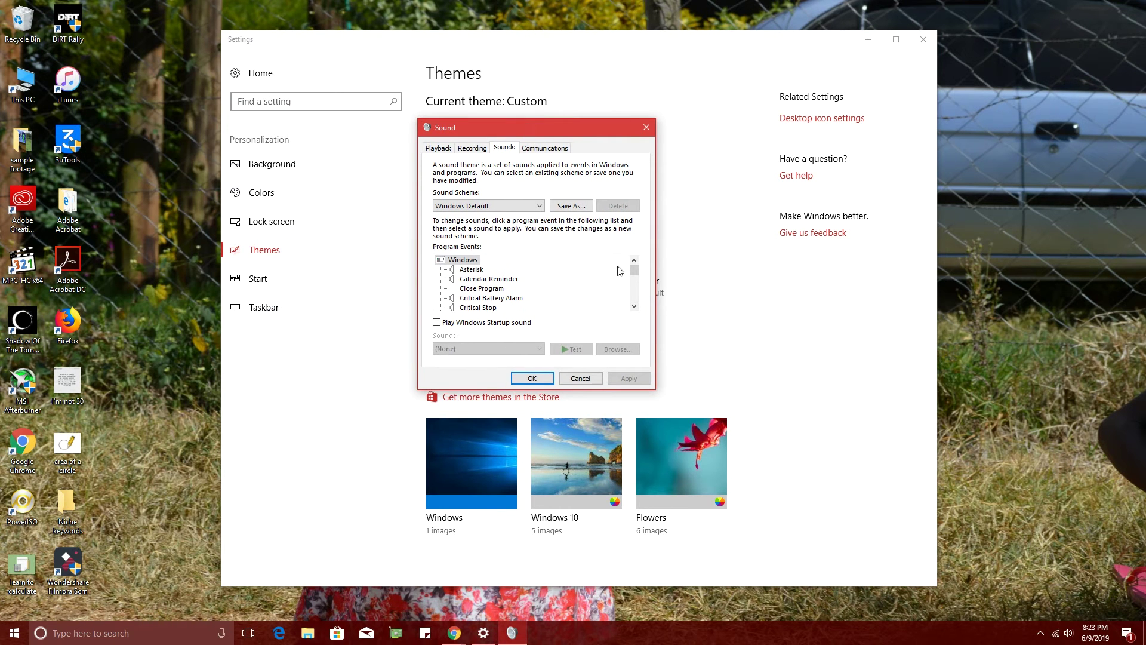
pyautogui.click(634, 307)
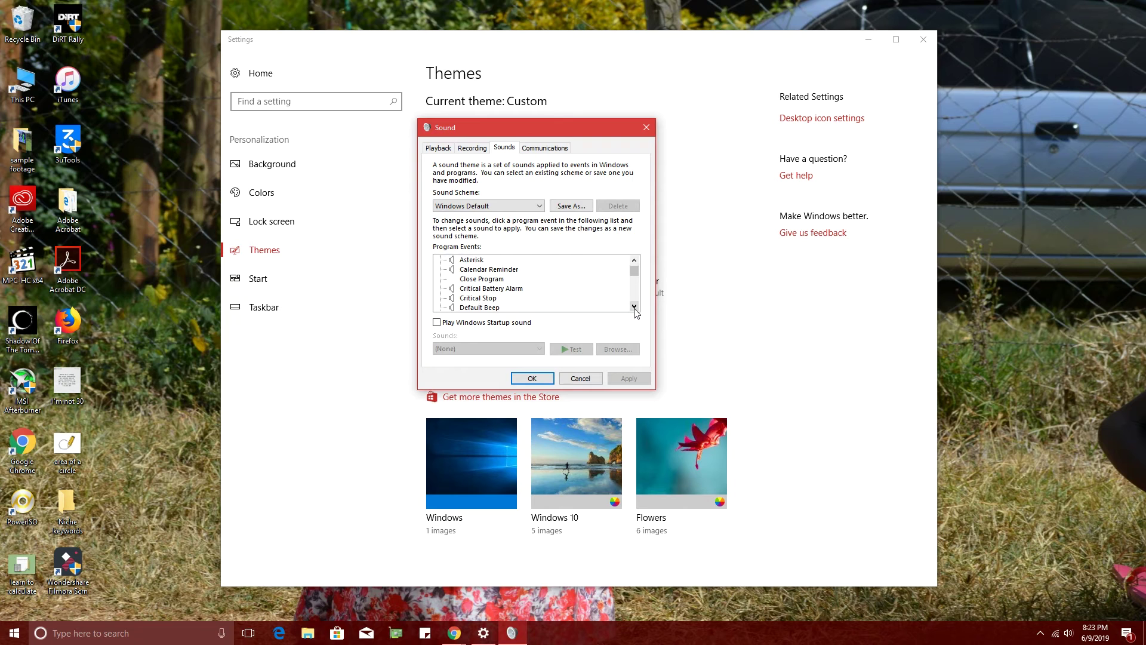
pyautogui.click(634, 307)
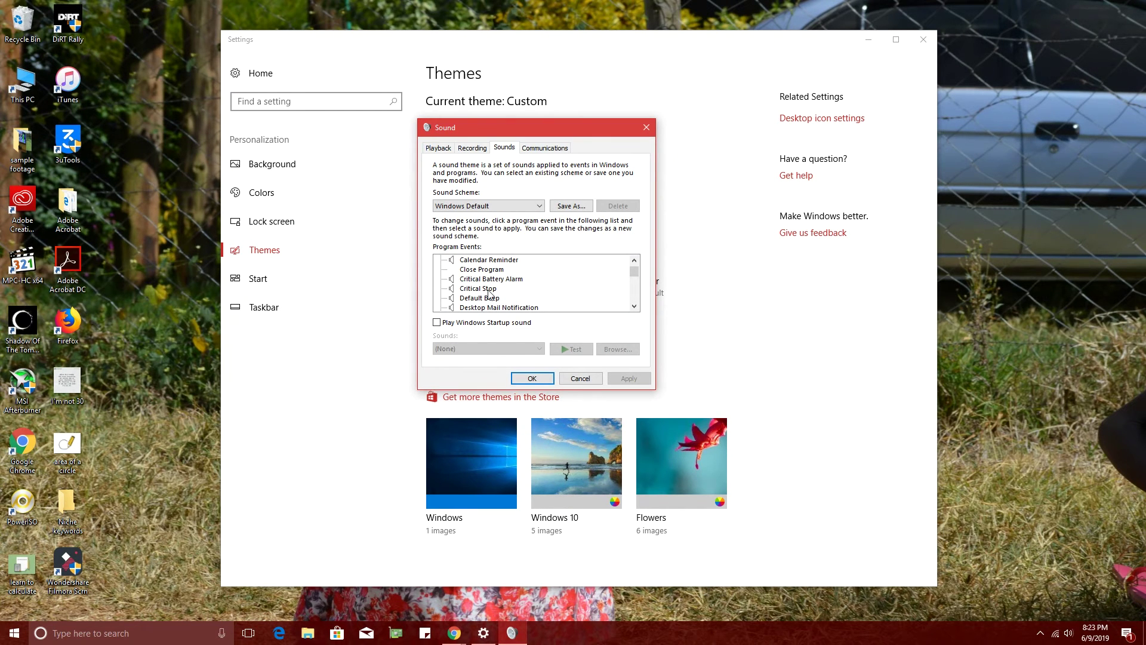
pyautogui.click(634, 306)
pyautogui.click(634, 306)
pyautogui.click(634, 307)
pyautogui.click(634, 306)
pyautogui.click(634, 307)
pyautogui.click(634, 307)
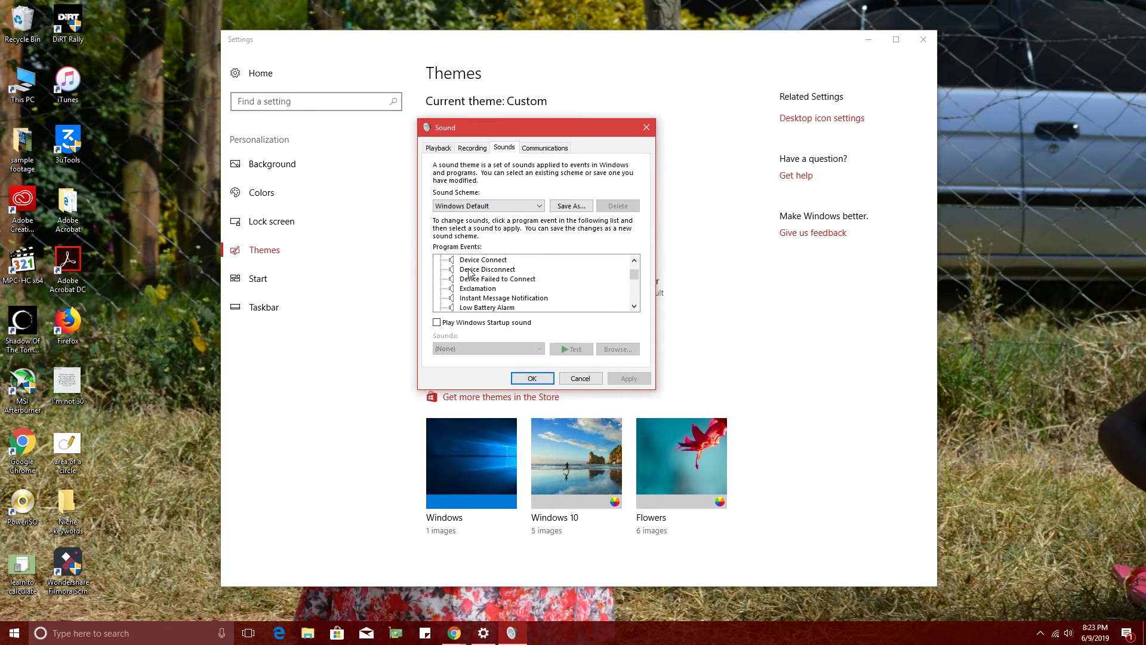
pyautogui.click(505, 271)
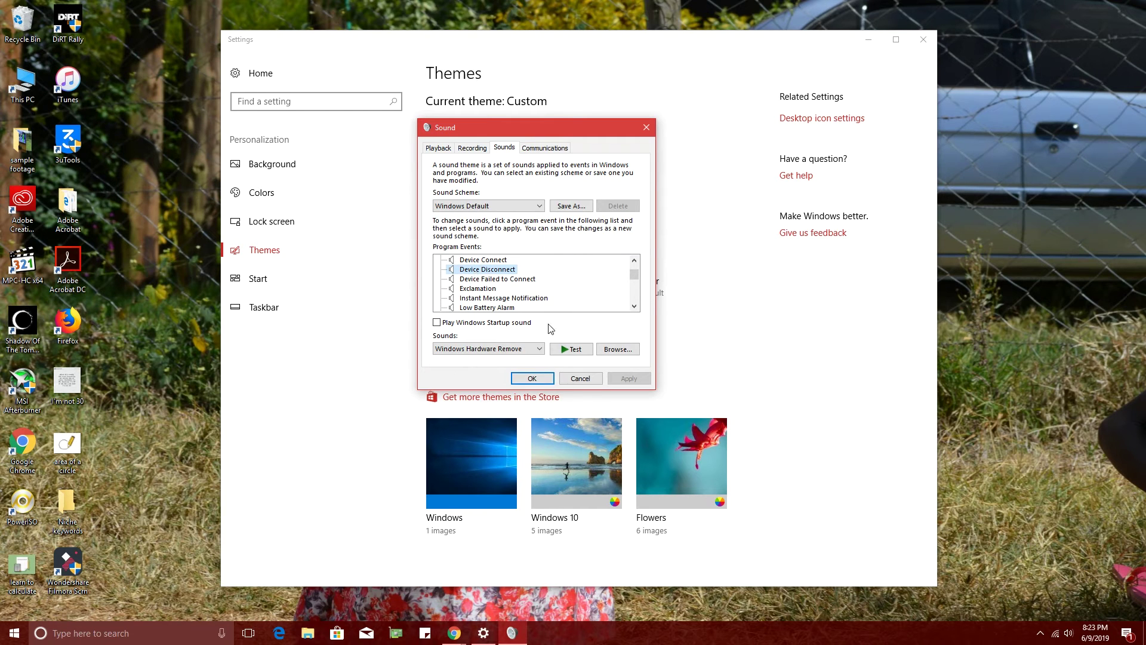
pyautogui.click(577, 356)
pyautogui.click(540, 349)
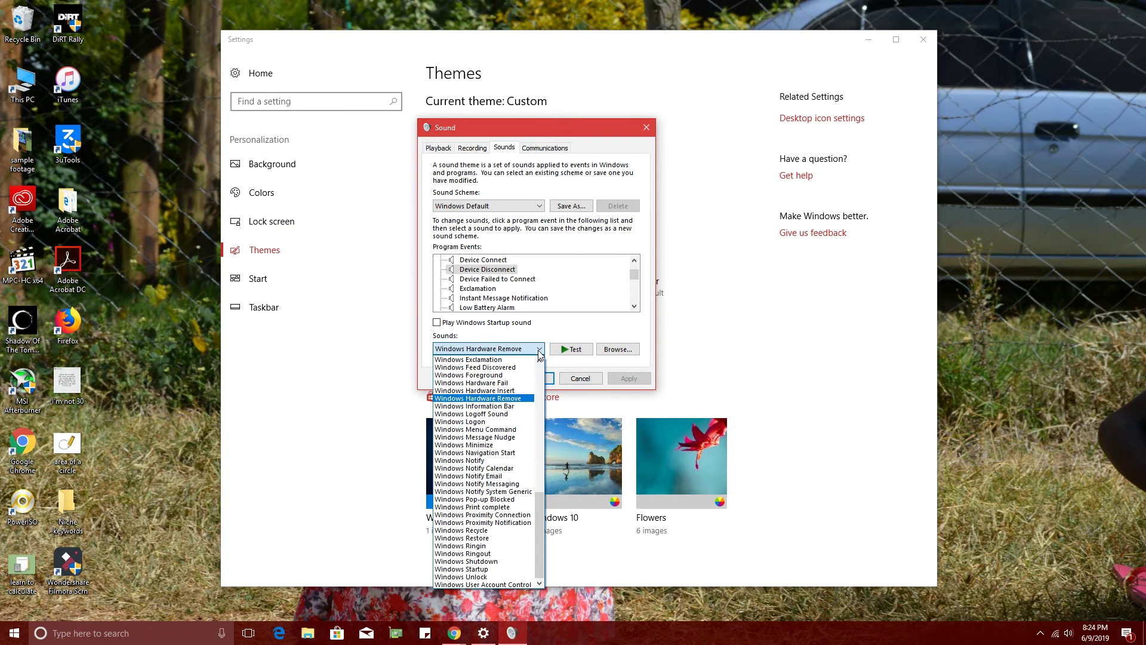
pyautogui.scroll(8, 481, 454)
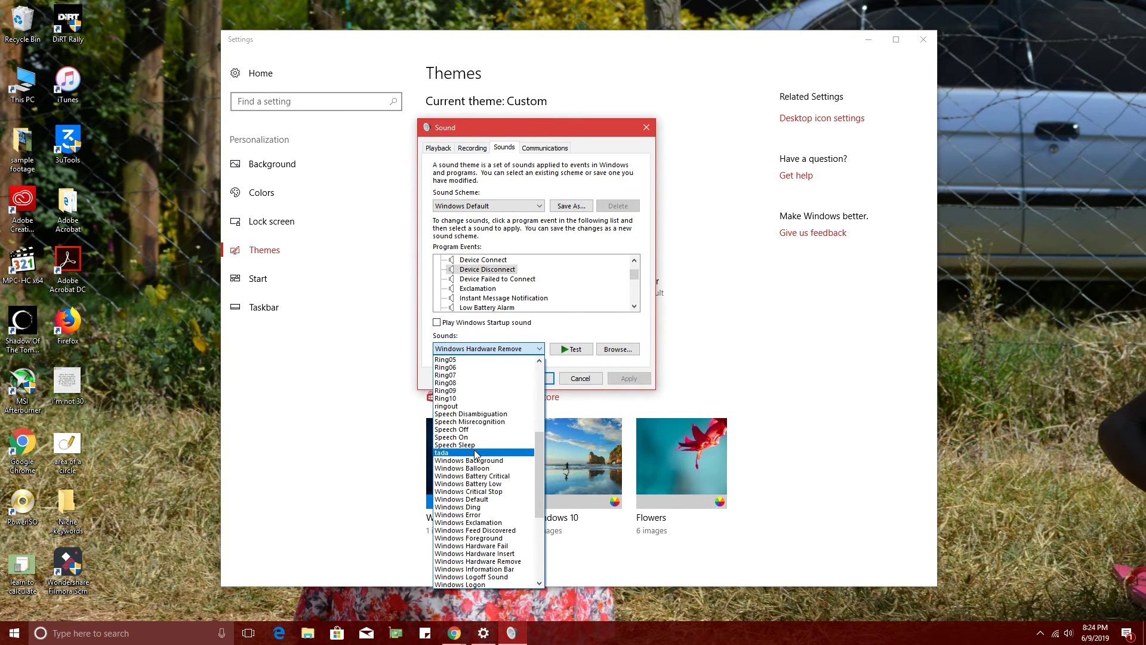
pyautogui.scroll(7, 479, 454)
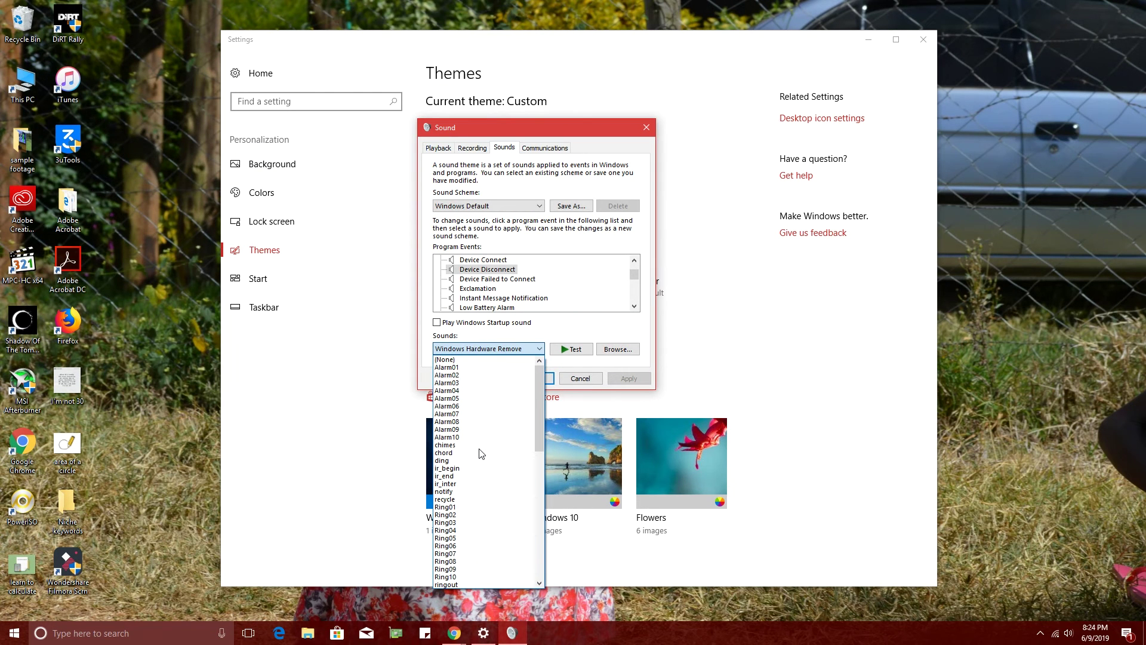
pyautogui.click(617, 354)
pyautogui.click(617, 350)
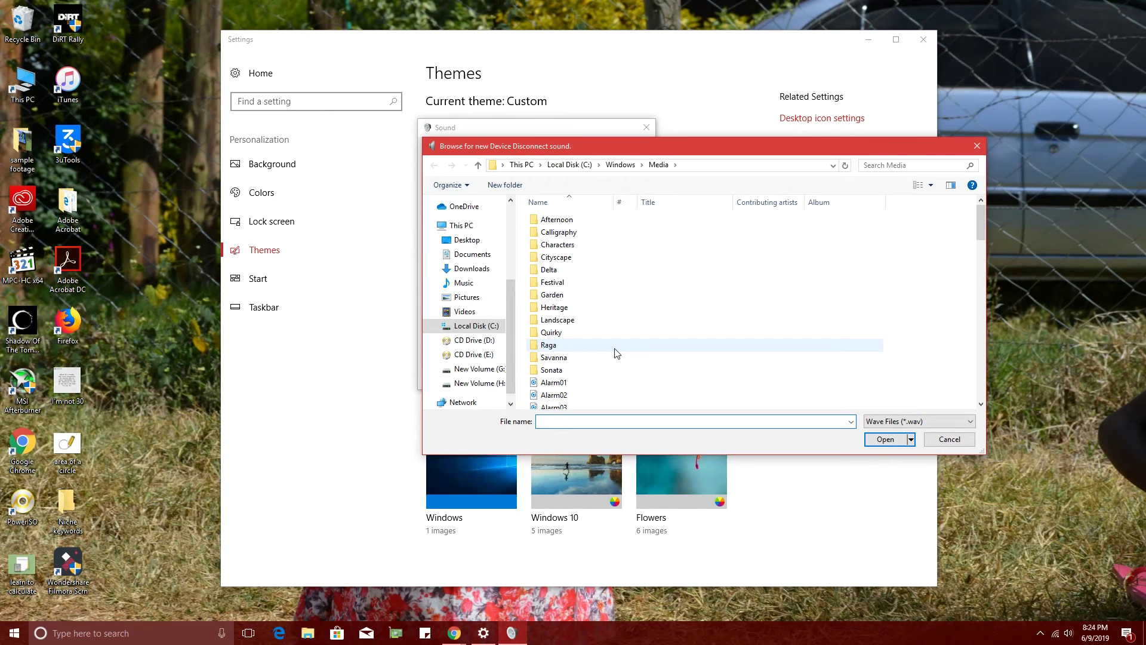
pyautogui.scroll(-7, 618, 350)
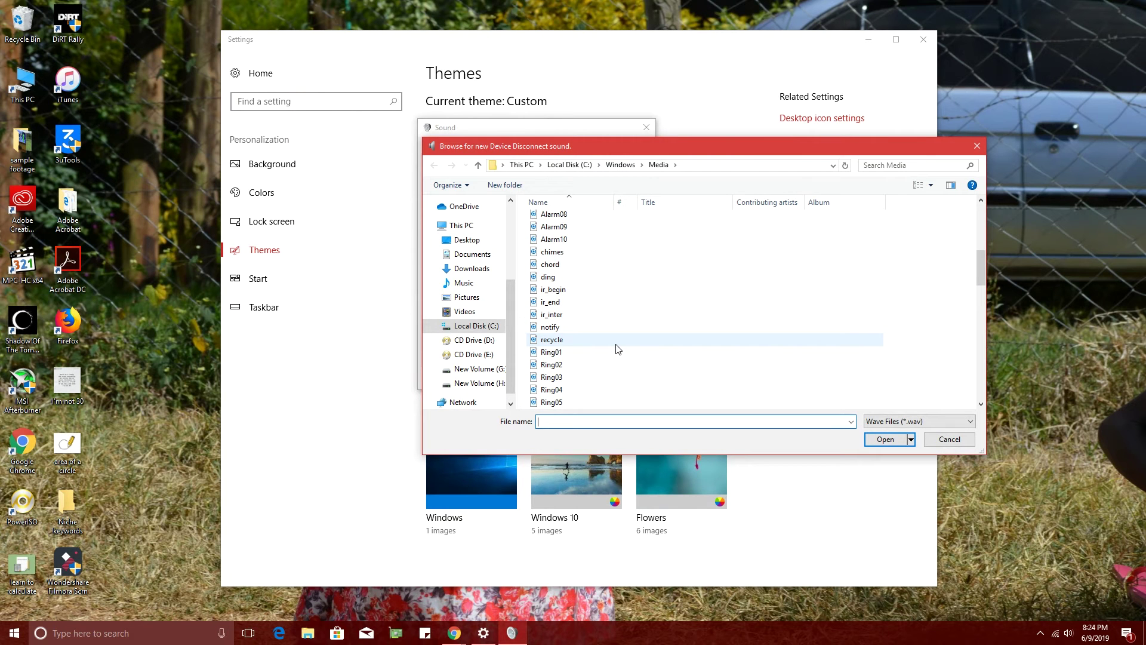
pyautogui.click(976, 145)
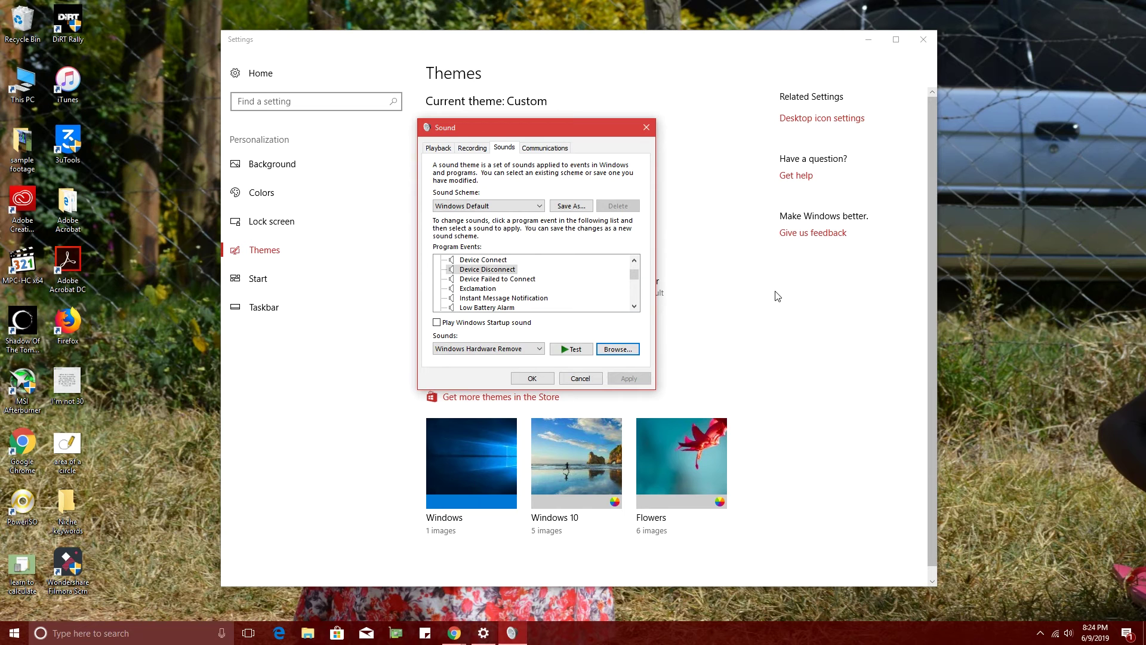
pyautogui.click(646, 127)
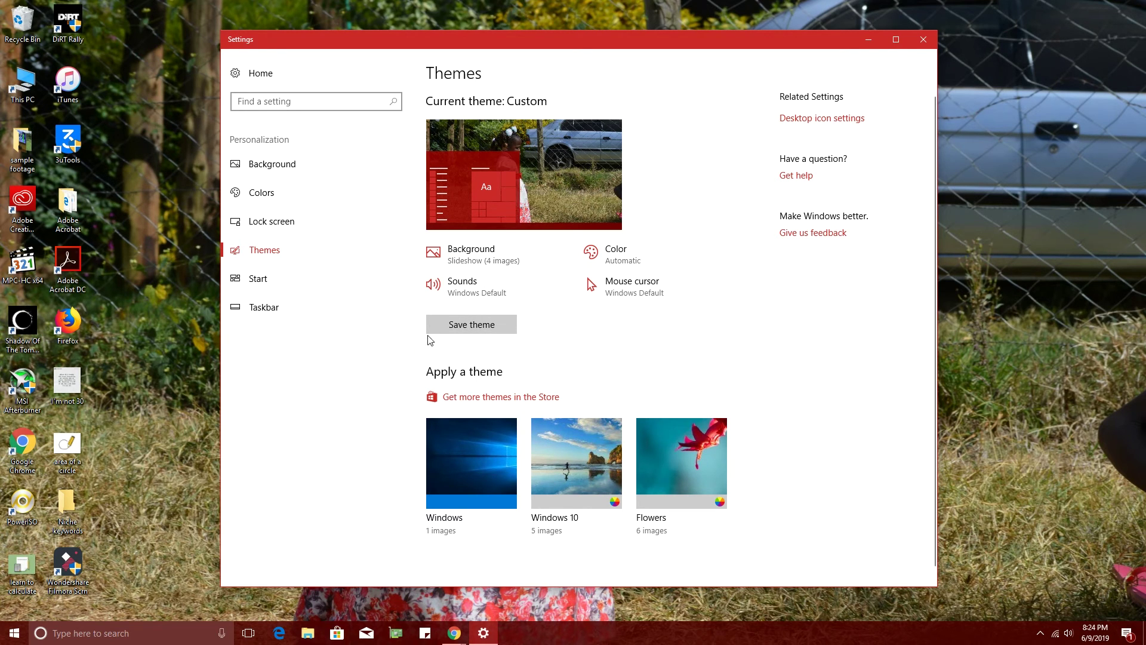
# Save the current slideshow and accent setup as a custom theme named 'Family'.
pyautogui.click(476, 327)
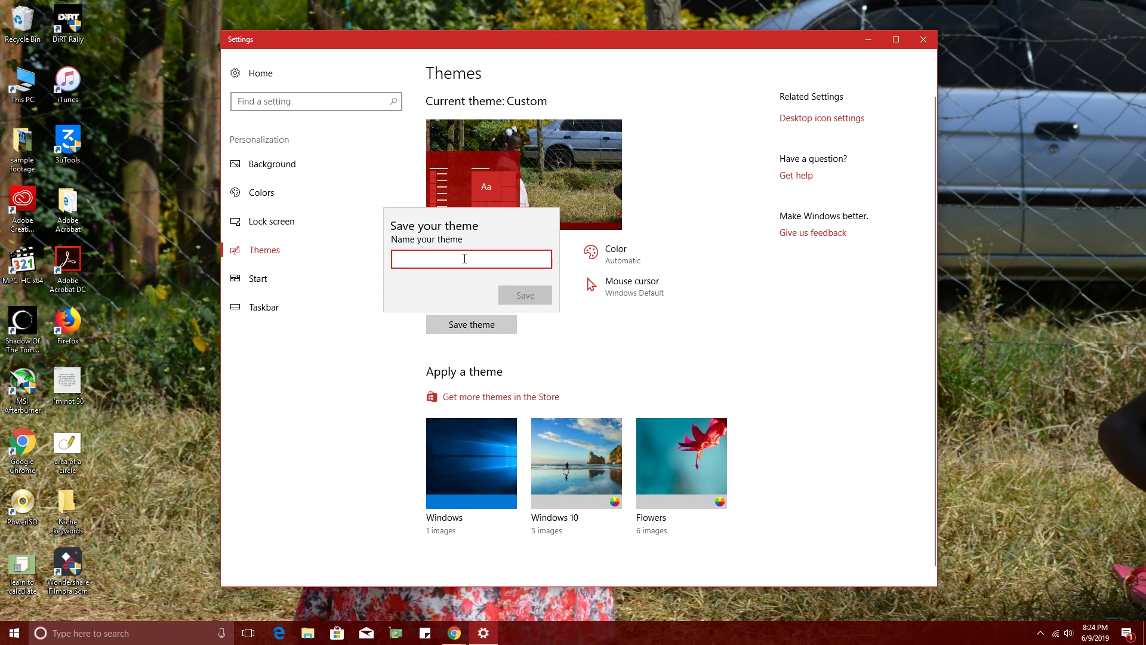
pyautogui.write('Family')
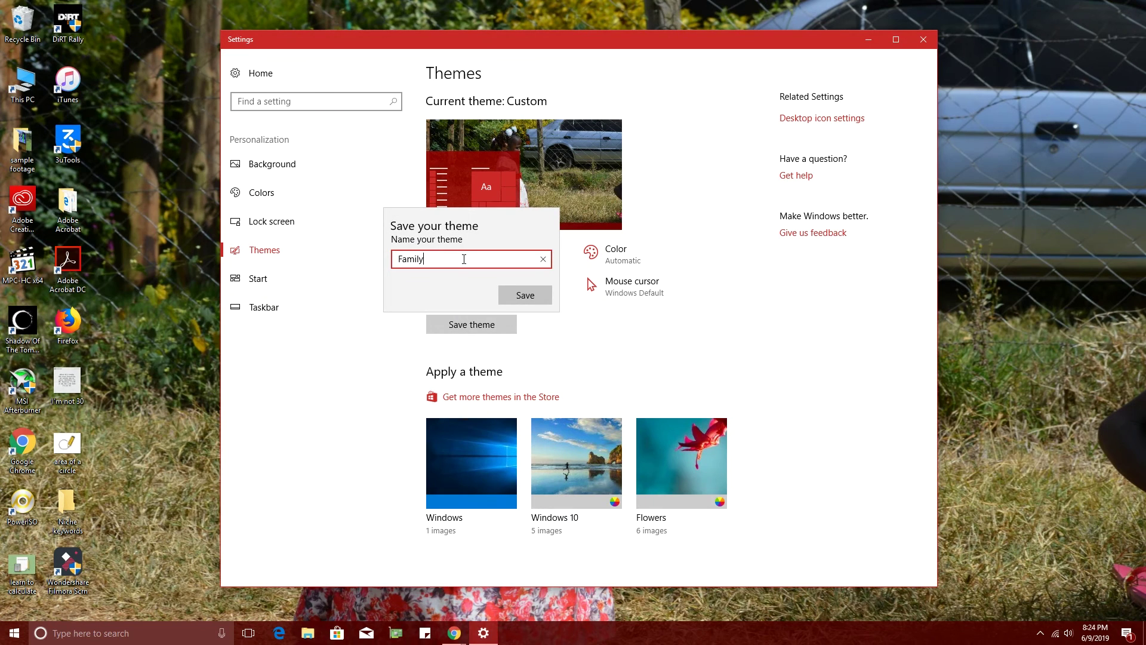
pyautogui.click(517, 297)
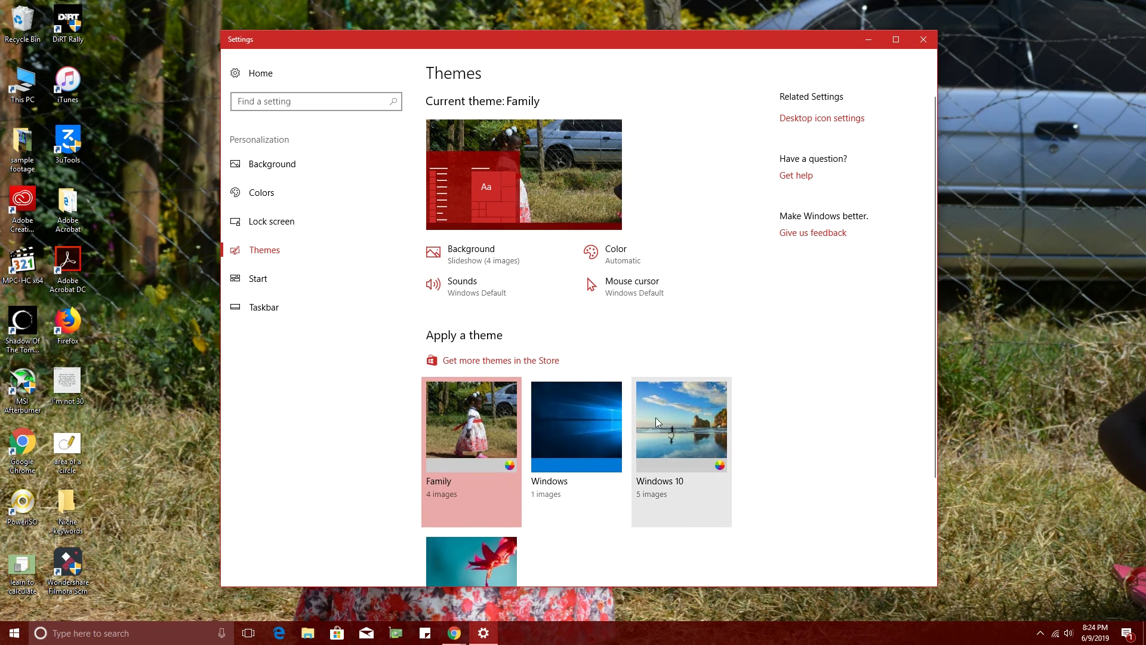
# Try the standard Windows theme, switch back to the Family theme, and close Settings.
pyautogui.scroll(-3, 686, 530)
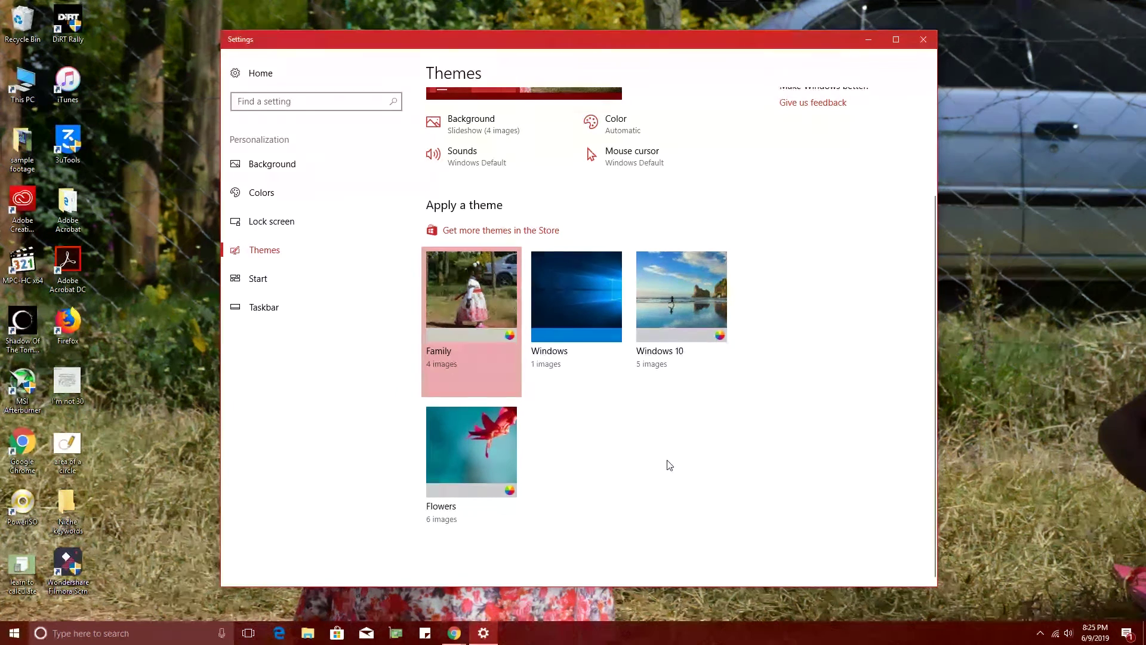
pyautogui.click(576, 289)
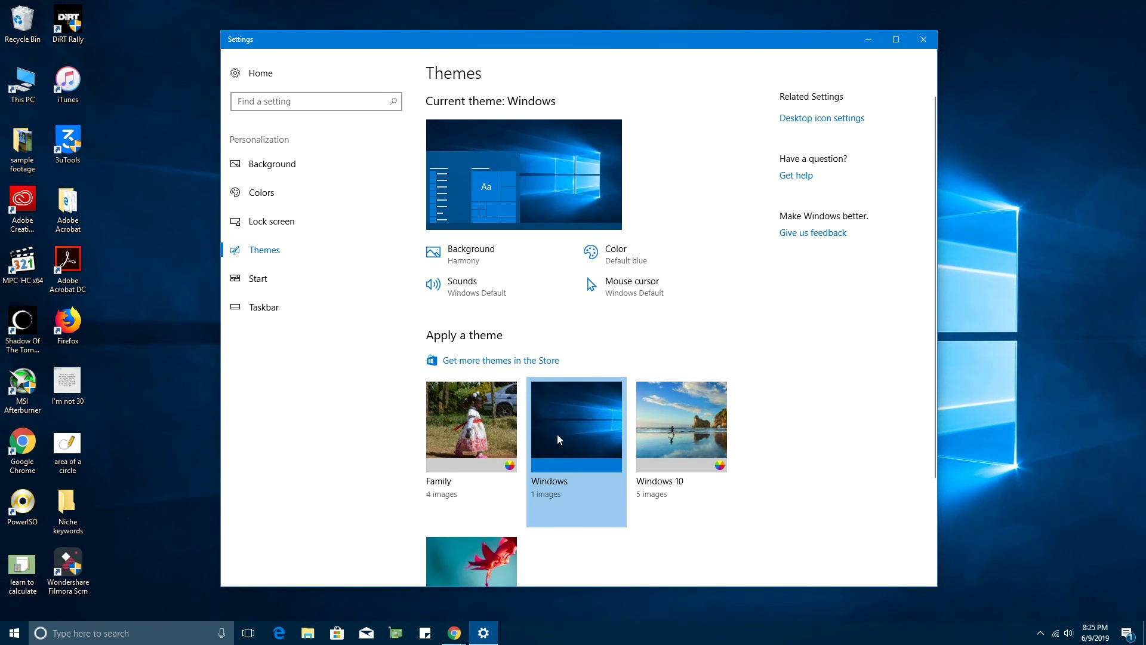
pyautogui.click(480, 428)
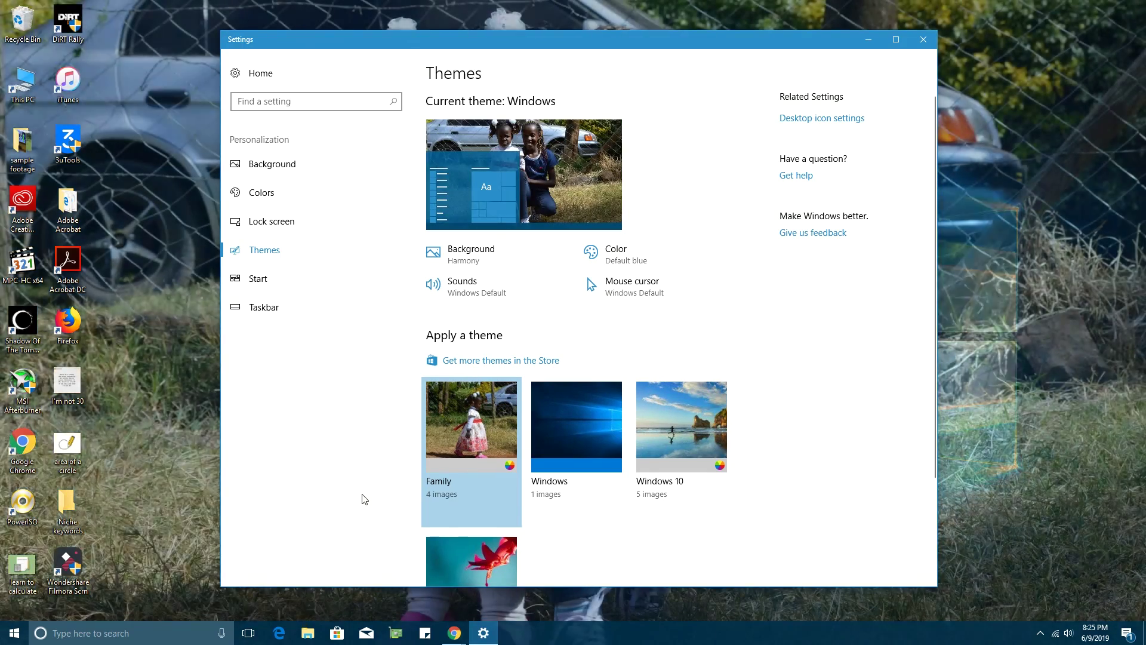
pyautogui.click(924, 39)
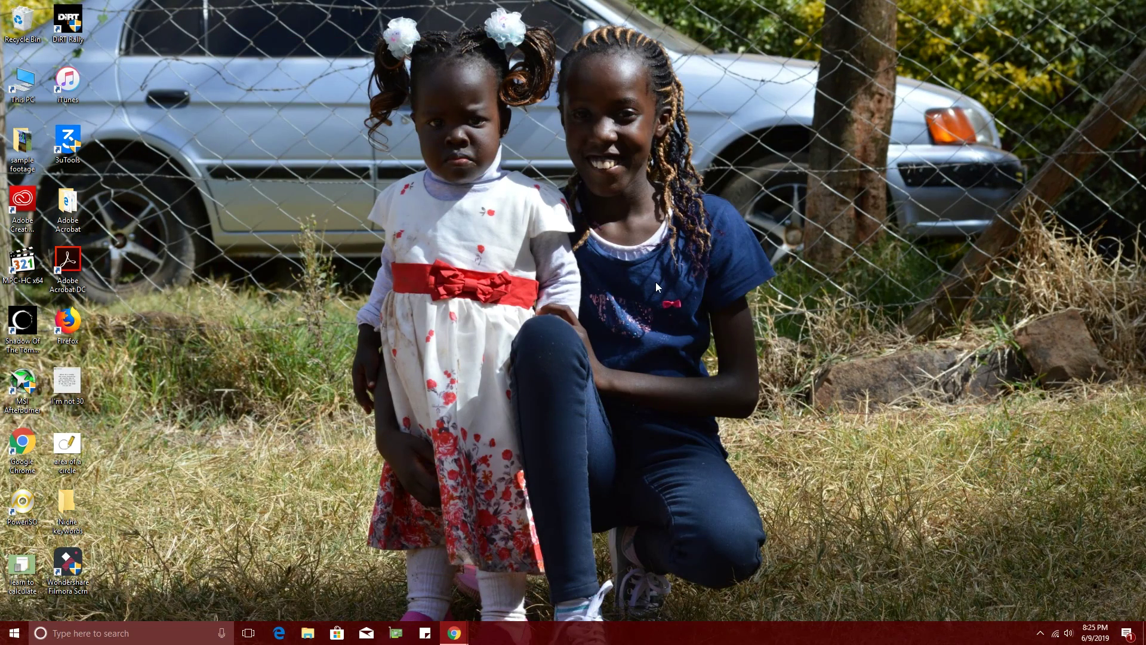